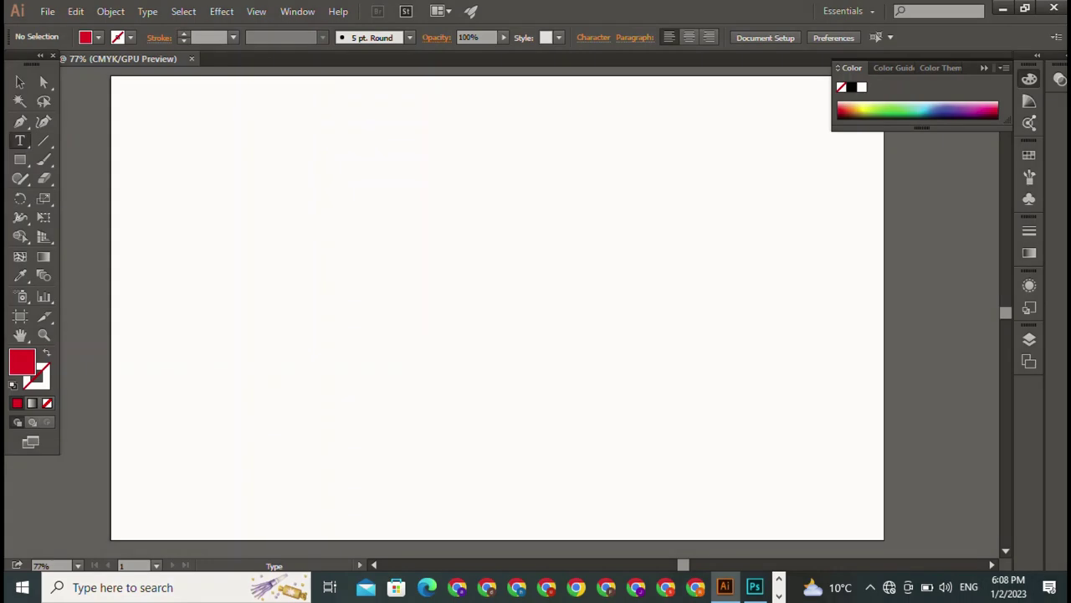
# - Add 'zx' text, scale it up to 203.25 pt and move it near the top
pyautogui.press('t')
pyautogui.write('zx')
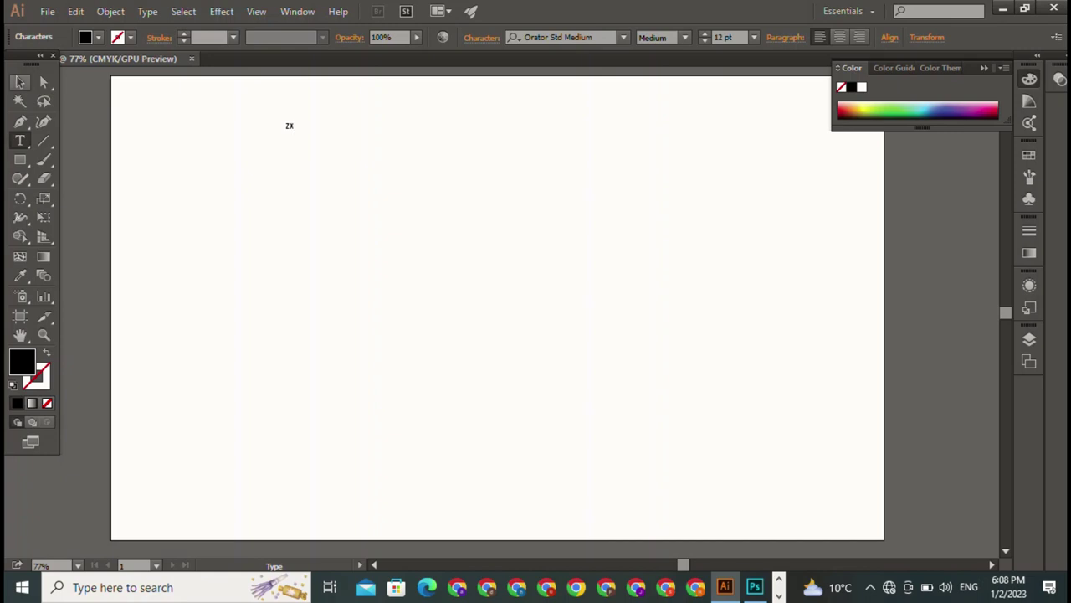
pyautogui.press('Escape')
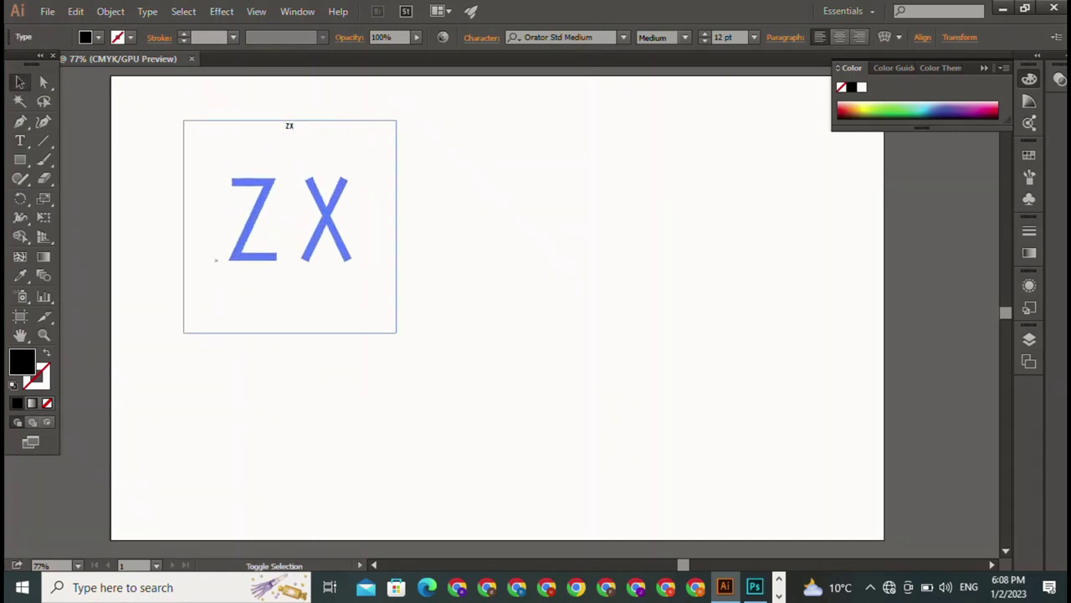
pyautogui.moveTo(289, 134); pyautogui.dragTo(289, 330)
pyautogui.moveTo(251, 217); pyautogui.dragTo(398, 139)
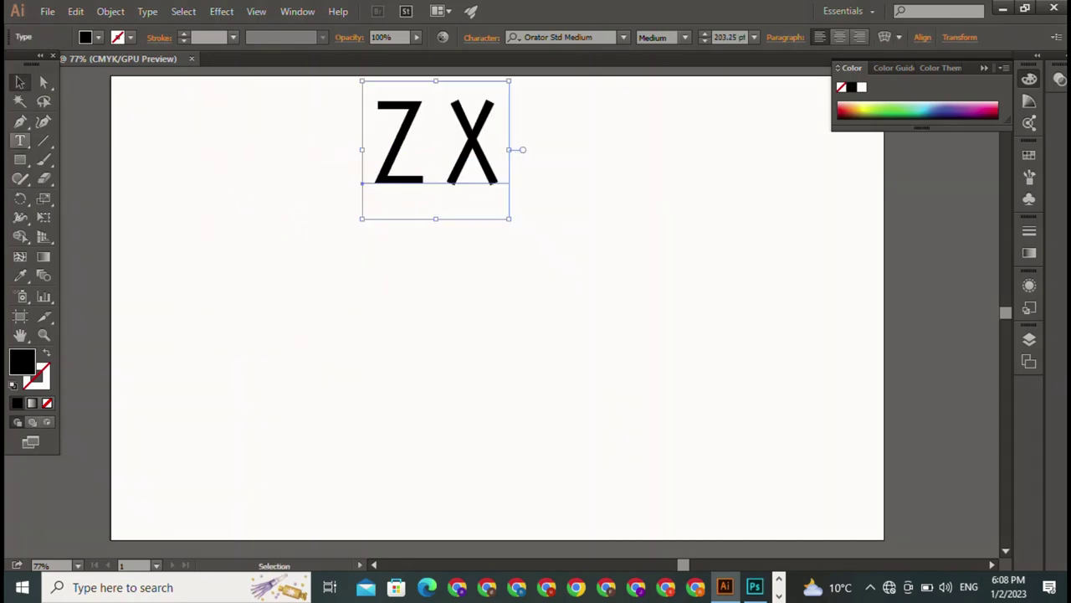
# - Try a line below the ZX lettering, undo it, and move ZX back toward the top
pyautogui.click(20, 122)
pyautogui.click(252, 260)
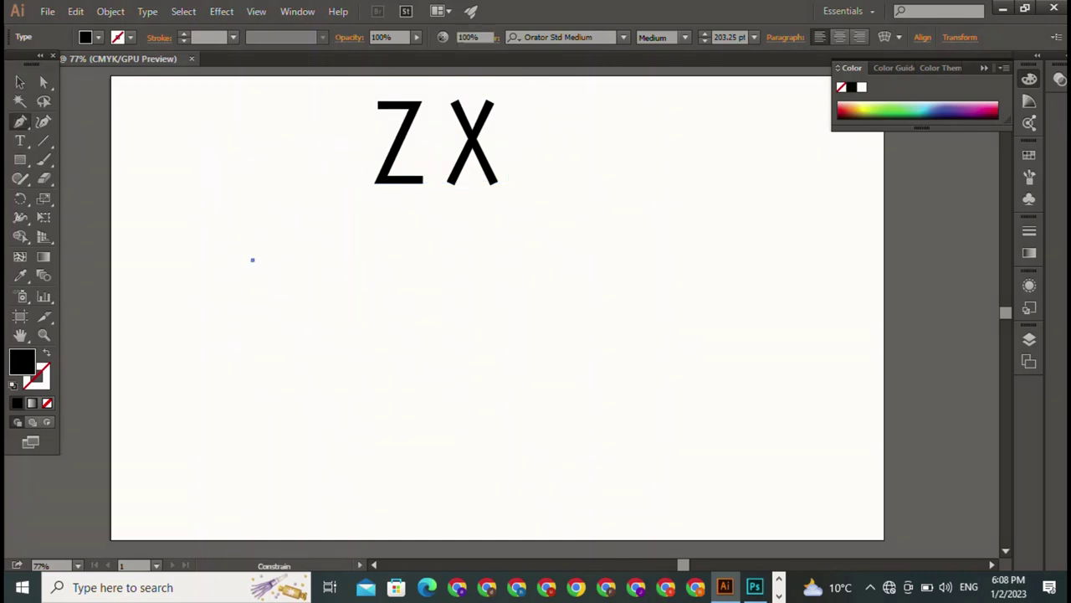
pyautogui.click(451, 260)
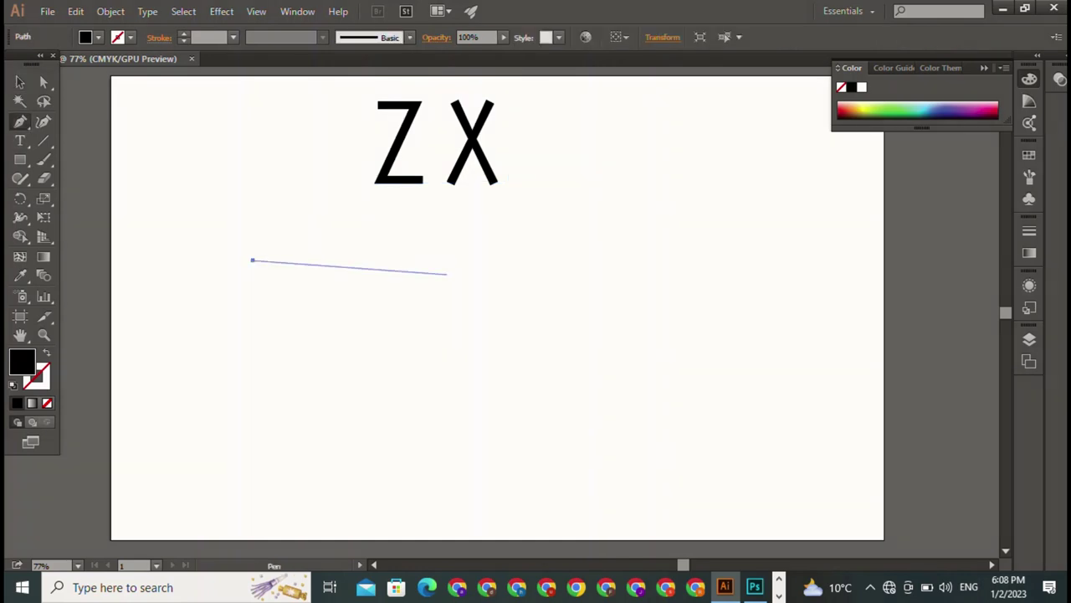
pyautogui.hotkey('ctrl', 'z')
pyautogui.hotkey('ctrl', 'z')
pyautogui.hotkey('ctrl', 'z')
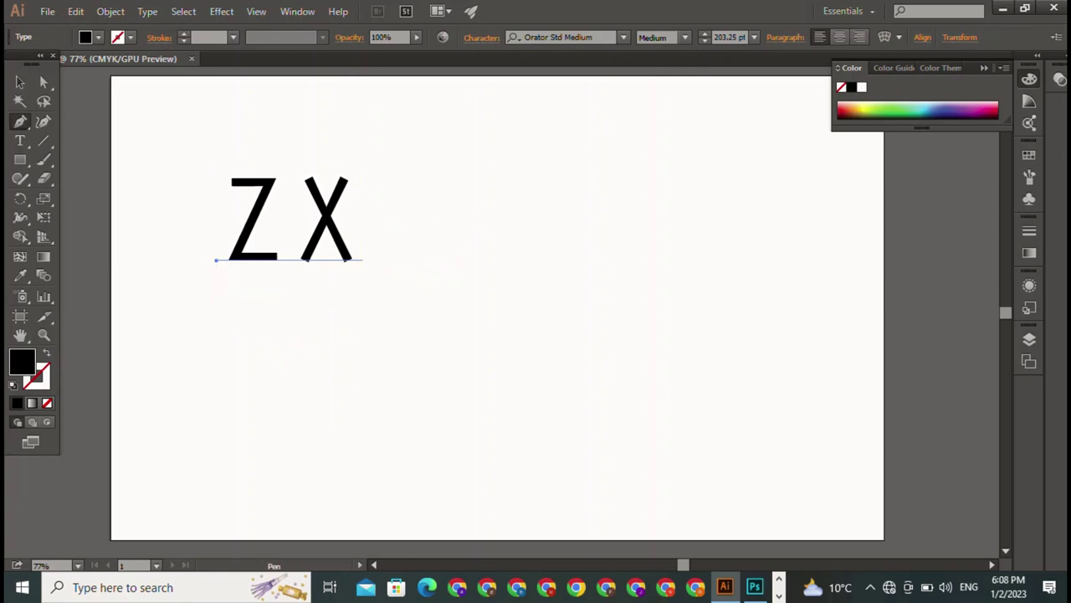
pyautogui.click(20, 82)
pyautogui.moveTo(276, 218); pyautogui.dragTo(372, 170)
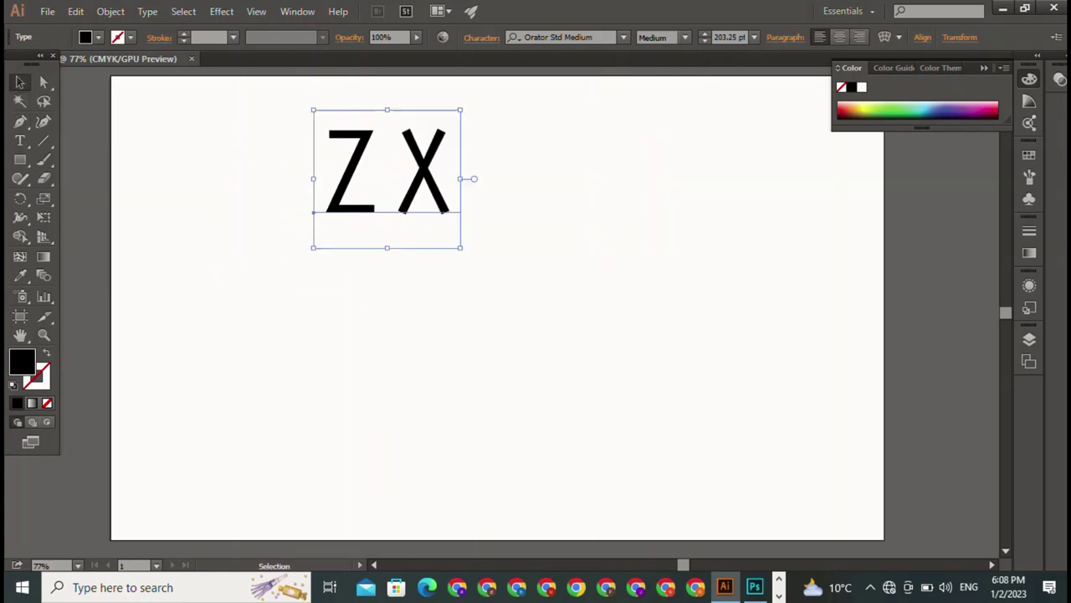
# - Try OCR A Std and then Impact as the ZX font
pyautogui.click(623, 37)
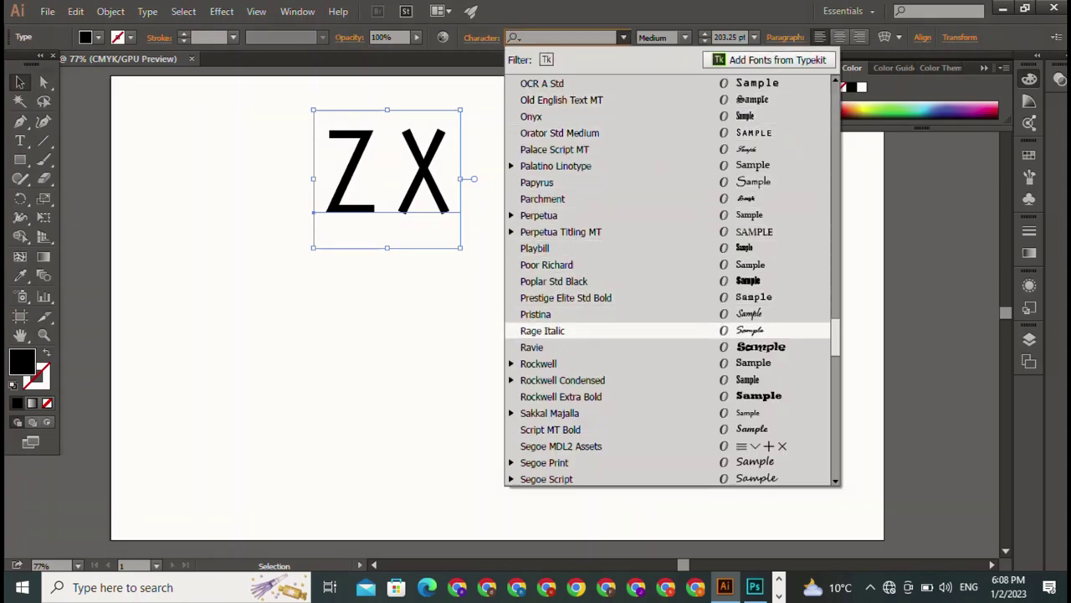
pyautogui.scroll(5, 585, 334)
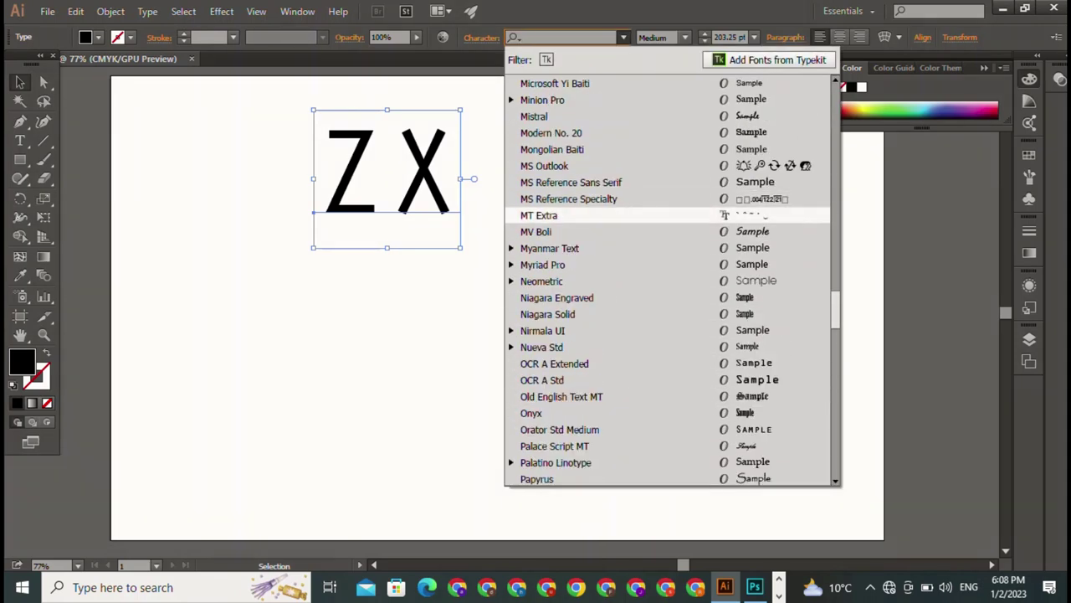
pyautogui.click(544, 379)
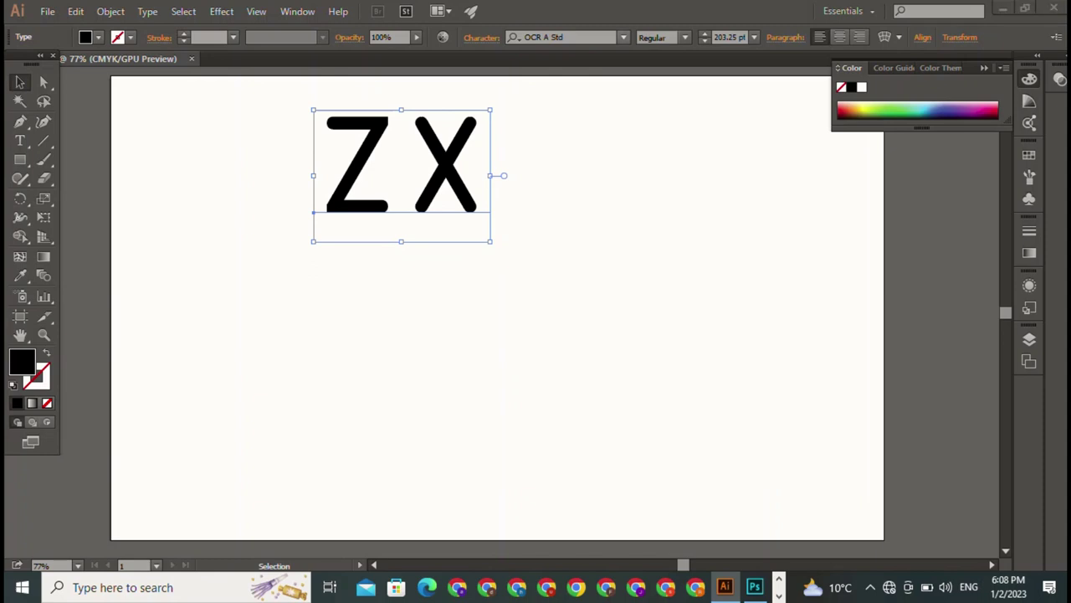
pyautogui.click(622, 37)
pyautogui.scroll(6, 586, 166)
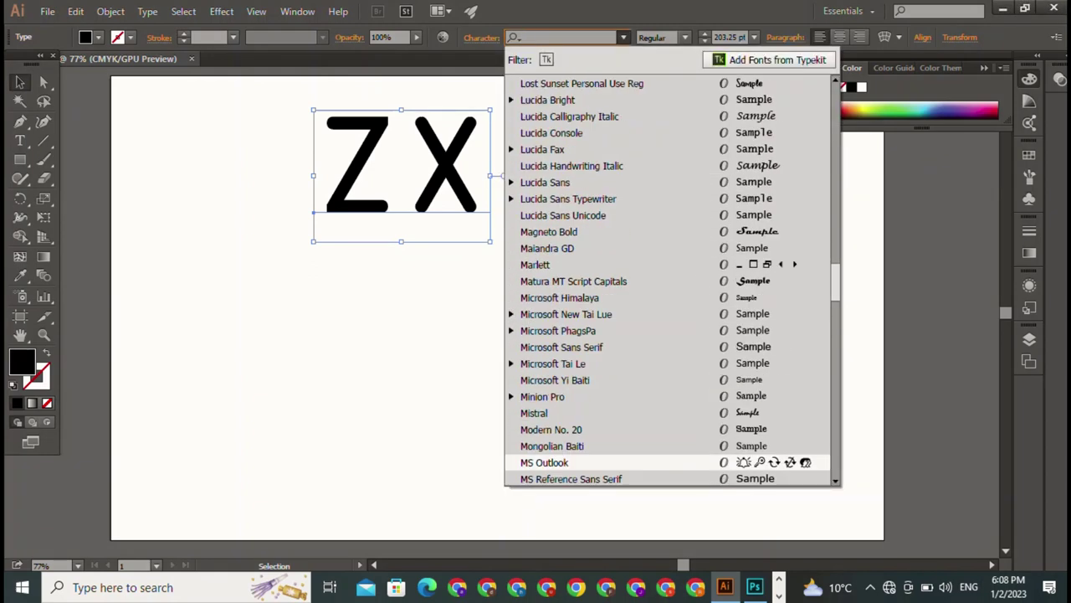
pyautogui.scroll(3, 586, 165)
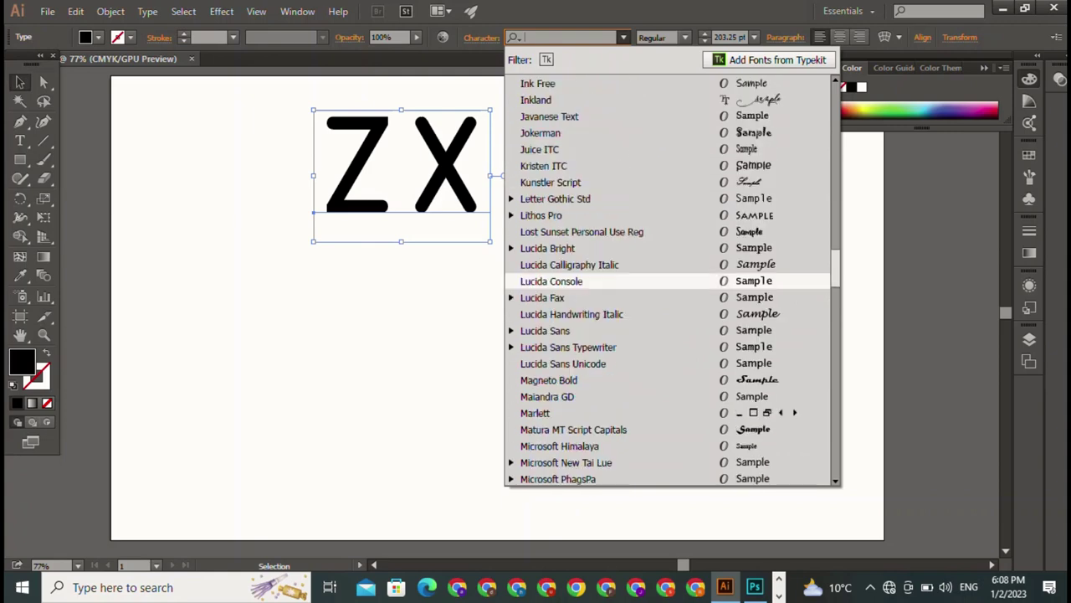
pyautogui.scroll(2, 585, 277)
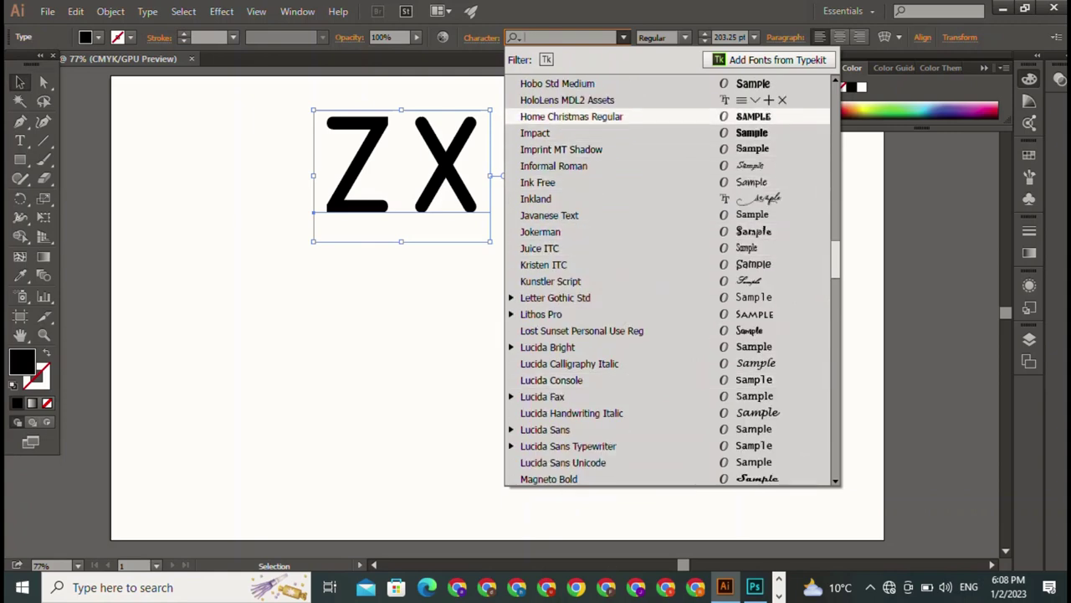
pyautogui.click(586, 132)
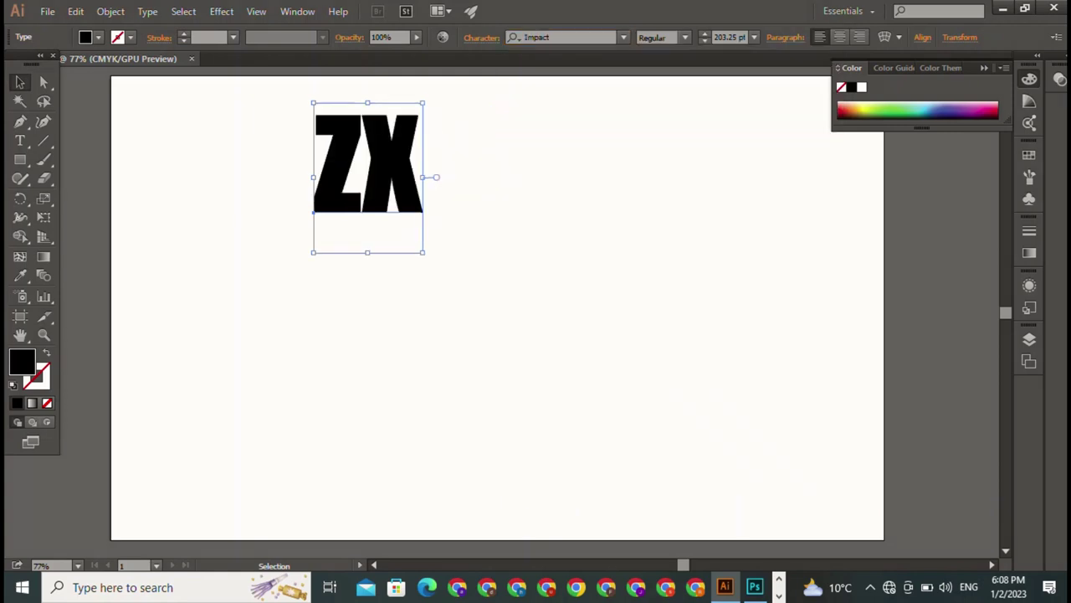
pyautogui.press('Tab')
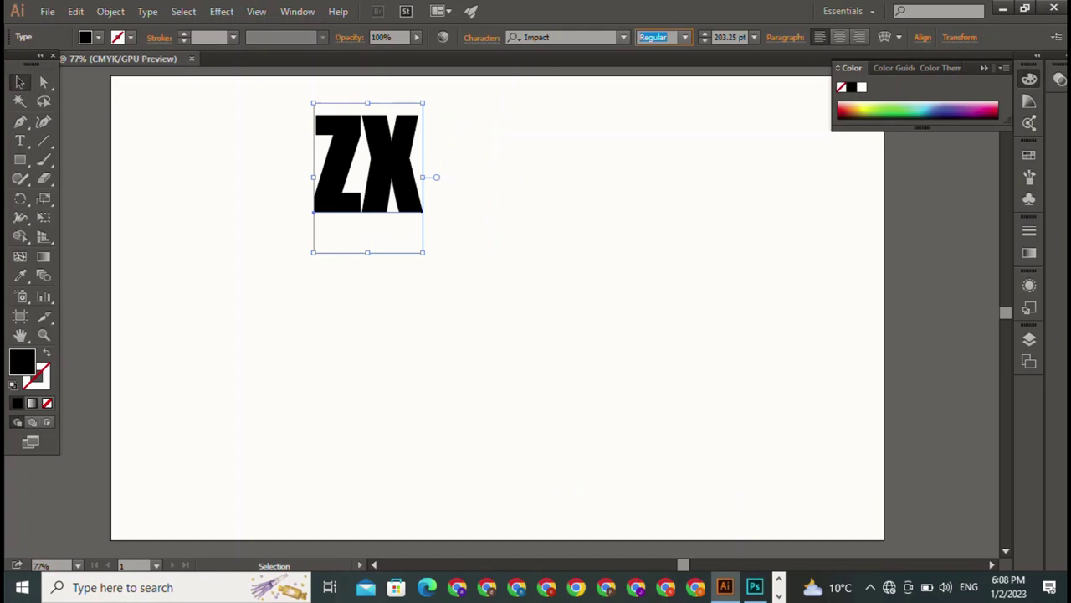
# - Browse the font list, then enter 'DKC Forever' as the ZX lettering's font
pyautogui.click(623, 37)
pyautogui.press('Down')
pyautogui.press('Down')
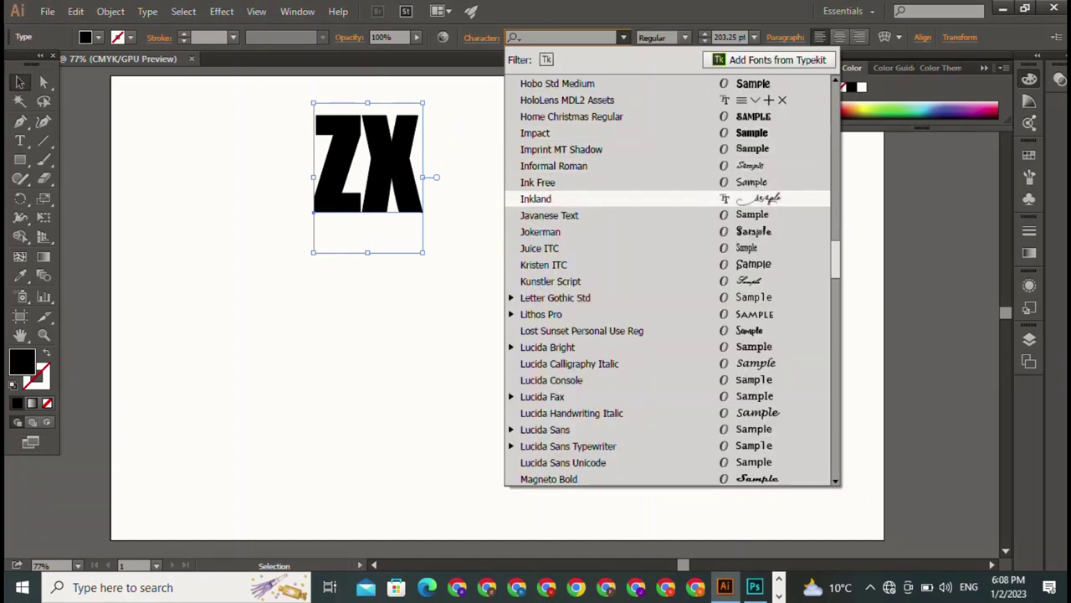
pyautogui.press('Down')
pyautogui.press('Down')
pyautogui.press('Down')
pyautogui.press('Down')
pyautogui.press('Down')
pyautogui.press('Down')
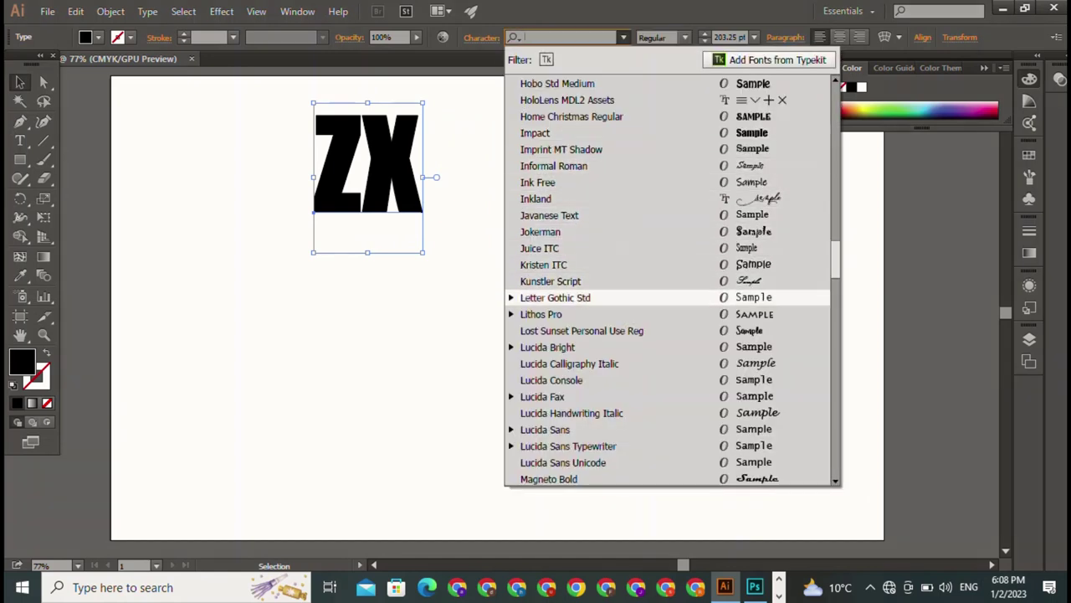
pyautogui.press('Down')
pyautogui.press('Down')
pyautogui.press('Up')
pyautogui.press('Up')
pyautogui.press('Up')
pyautogui.press('Up')
pyautogui.press('Up')
pyautogui.press('Up')
pyautogui.press('Up')
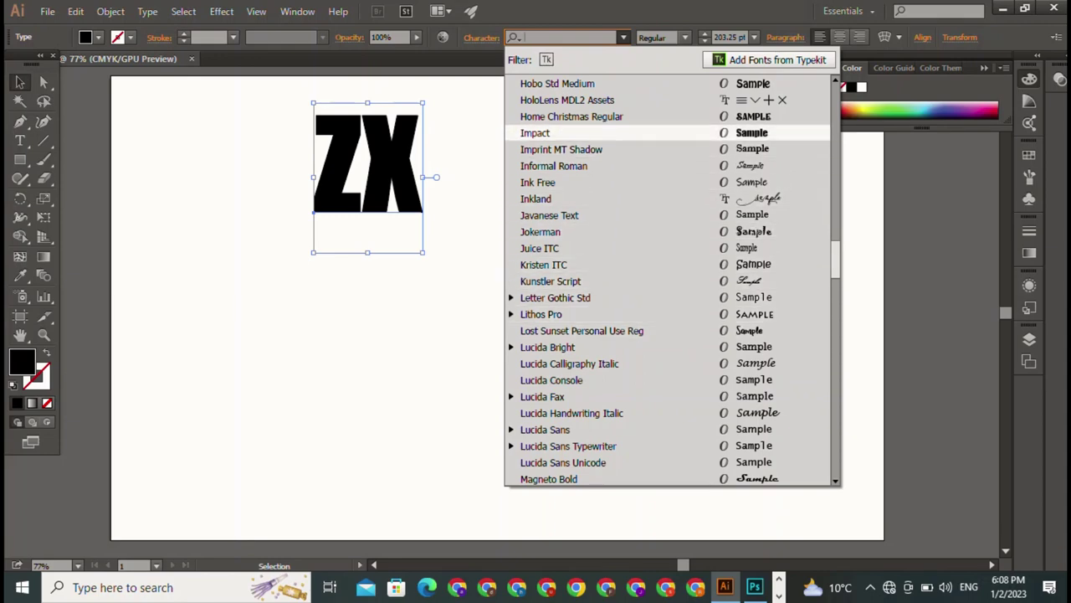
pyautogui.scroll(1, 669, 280)
pyautogui.scroll(1, 669, 280)
pyautogui.press('Up')
pyautogui.press('Up')
pyautogui.press('Up')
pyautogui.press('Up')
pyautogui.press('Up')
pyautogui.press('Up')
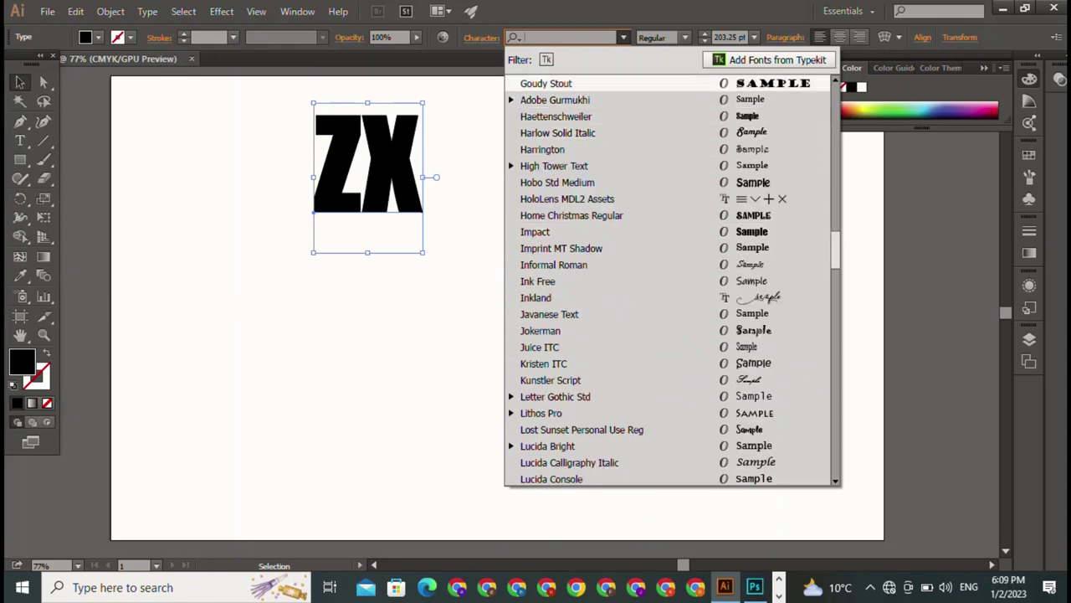
pyautogui.press('Down')
pyautogui.press('Down')
pyautogui.press('Down')
pyautogui.scroll(1, 669, 281)
pyautogui.scroll(1, 669, 281)
pyautogui.press('Up')
pyautogui.press('Up')
pyautogui.press('Up')
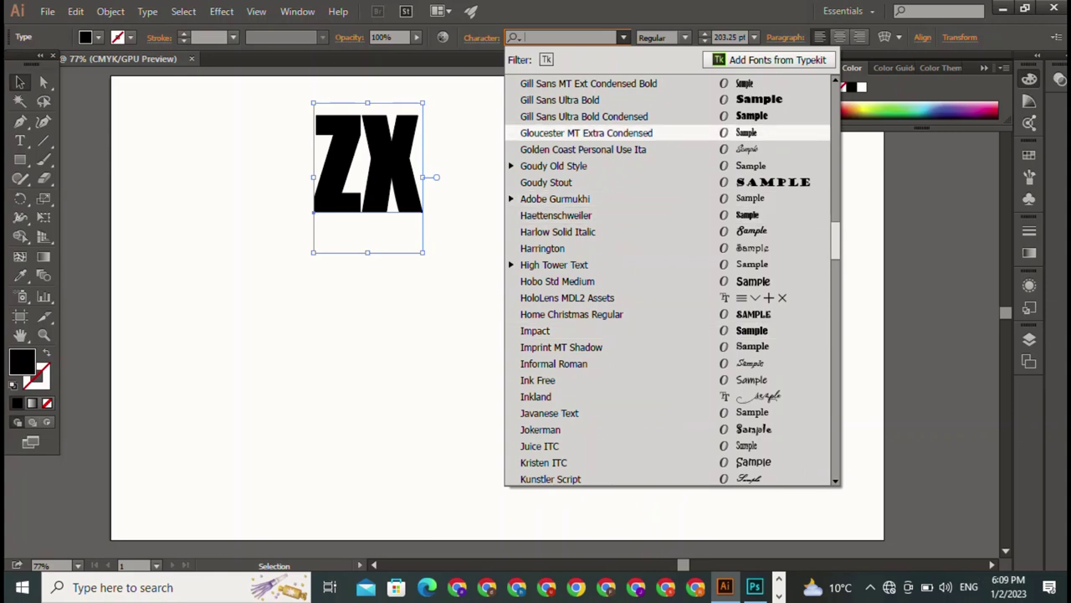
pyautogui.press('Down')
pyautogui.press('Down')
pyautogui.scroll(2, 670, 280)
pyautogui.scroll(3, 669, 281)
pyautogui.press('Up')
pyautogui.press('Up')
pyautogui.press('Up')
pyautogui.press('Down')
pyautogui.press('Down')
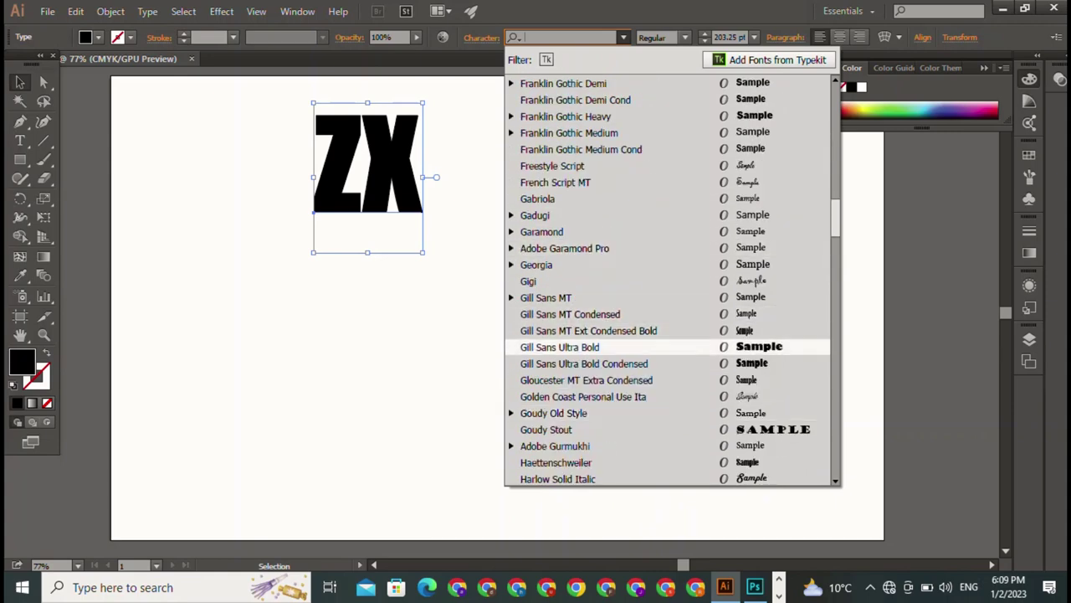
pyautogui.scroll(1, 669, 280)
pyautogui.press('Up')
pyautogui.press('Up')
pyautogui.press('Up')
pyautogui.scroll(5, 669, 281)
pyautogui.press('Escape')
pyautogui.write('DKC Forever')
pyautogui.press('Return')
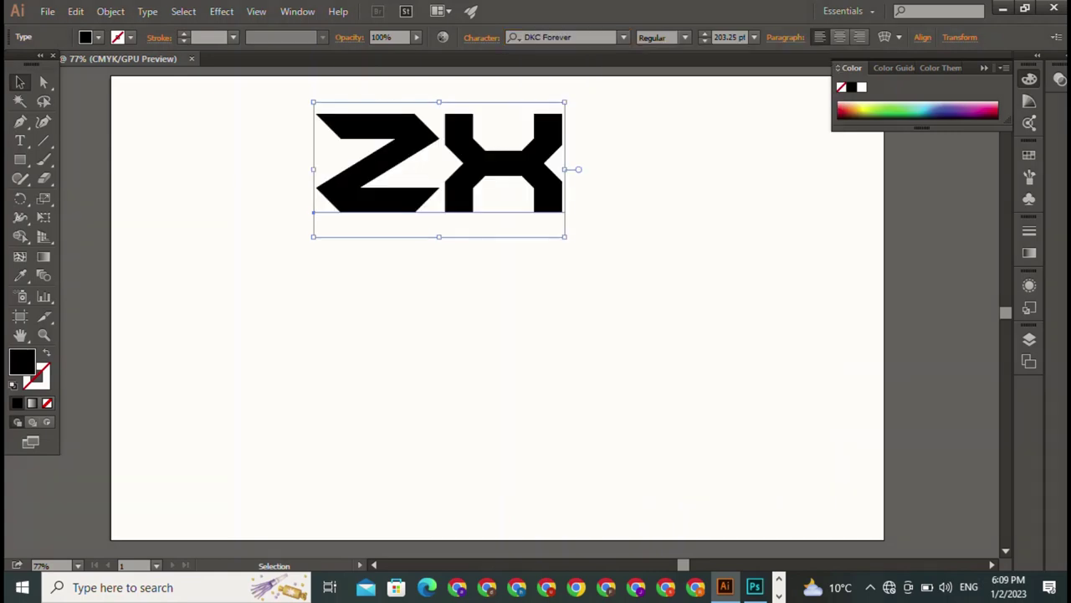
# - Reselect the ZX text and try Doom 2016 Right, then Doom 2016 Text
pyautogui.hotkey('ctrl', 'shift', 'a')
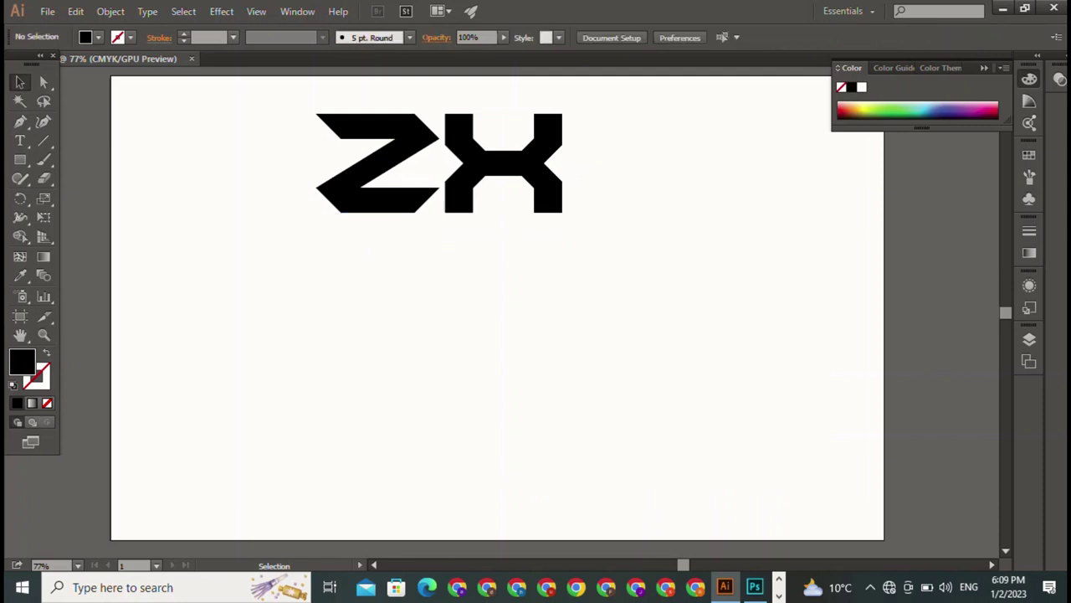
pyautogui.hotkey('ctrl', 'a')
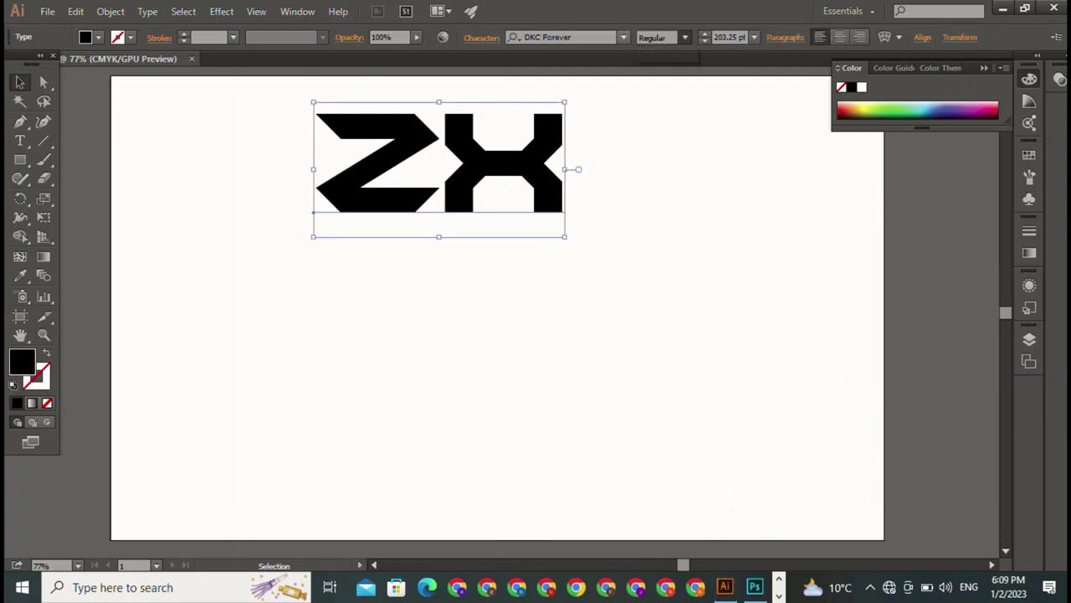
pyautogui.click(623, 37)
pyautogui.press('Down')
pyautogui.press('Down')
pyautogui.press('Up')
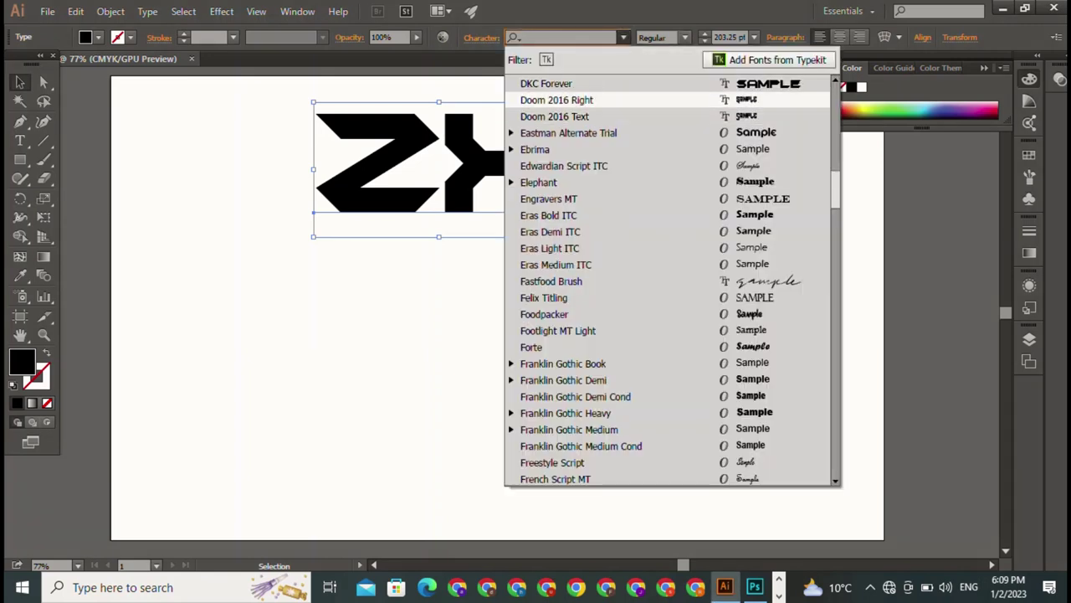
pyautogui.press('Return')
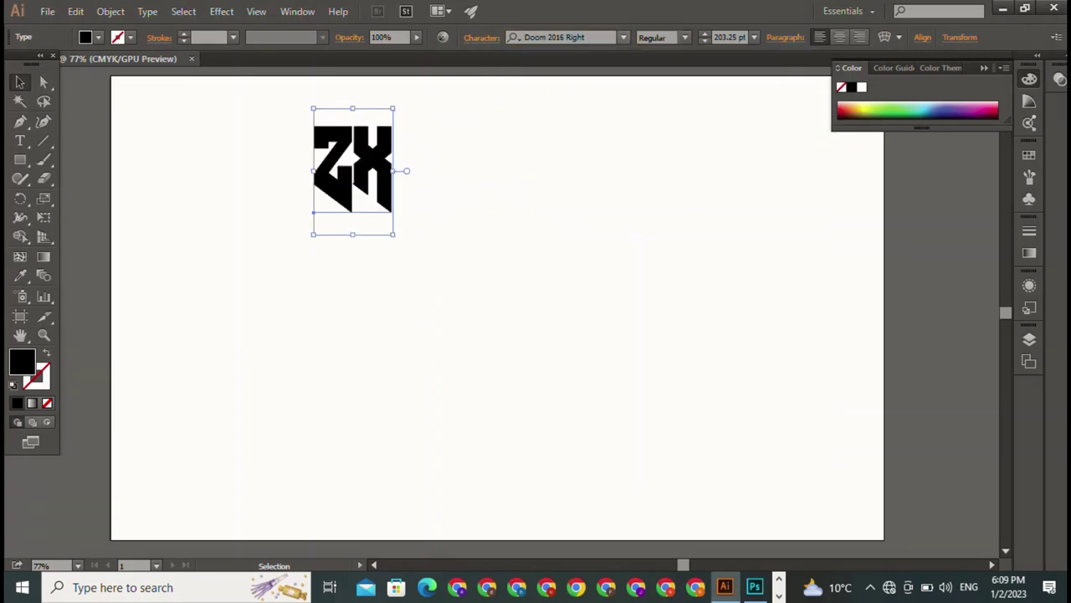
pyautogui.press('Down')
pyautogui.press('Return')
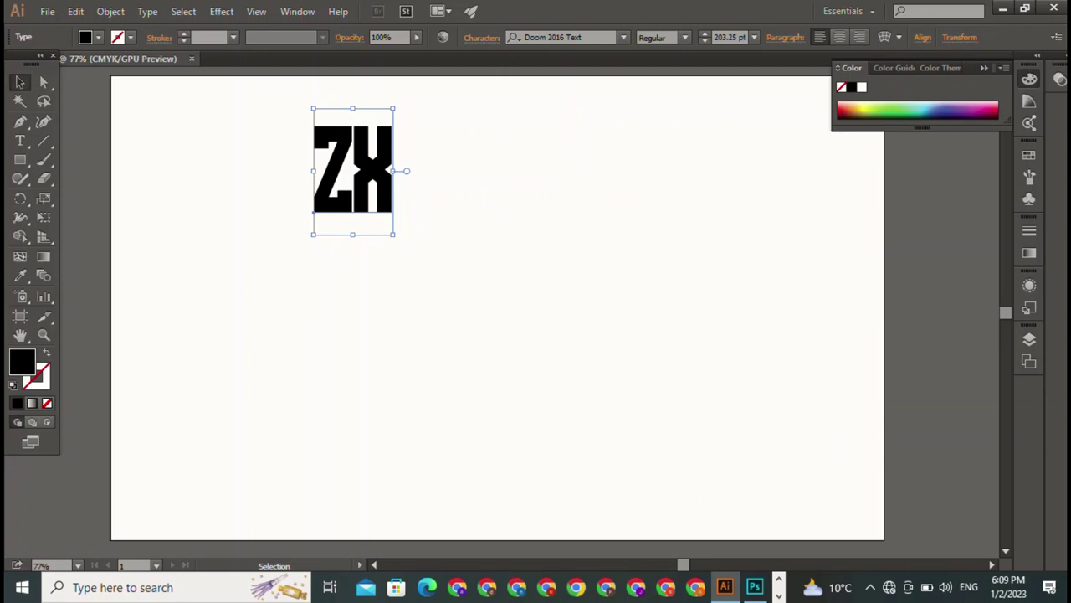
# - Switch the ZX lettering to Copperplate Gothic Bold
pyautogui.press('BackSpace')
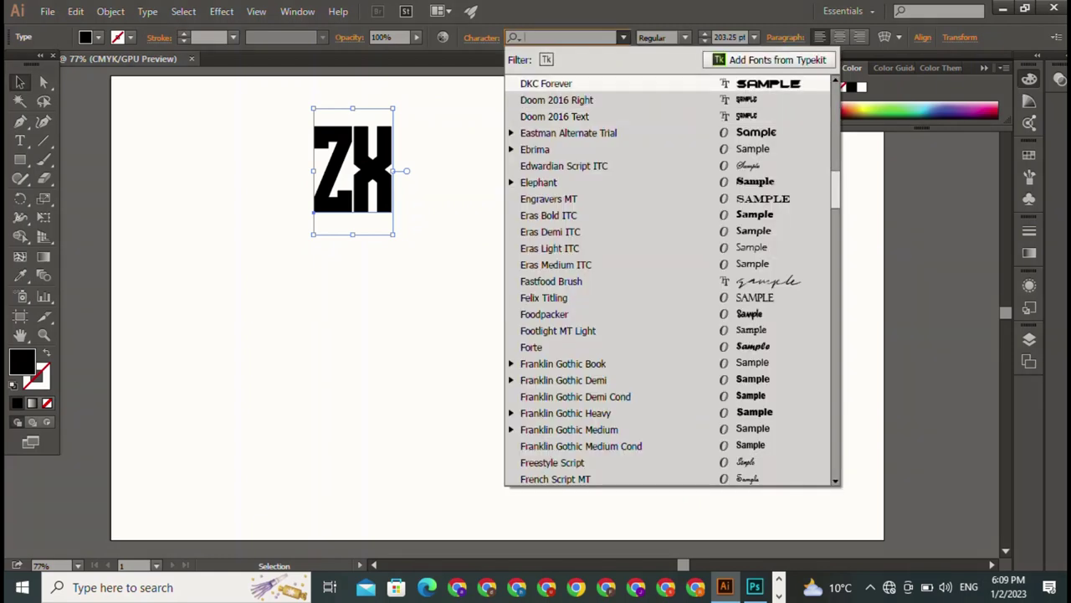
pyautogui.scroll(1, 672, 281)
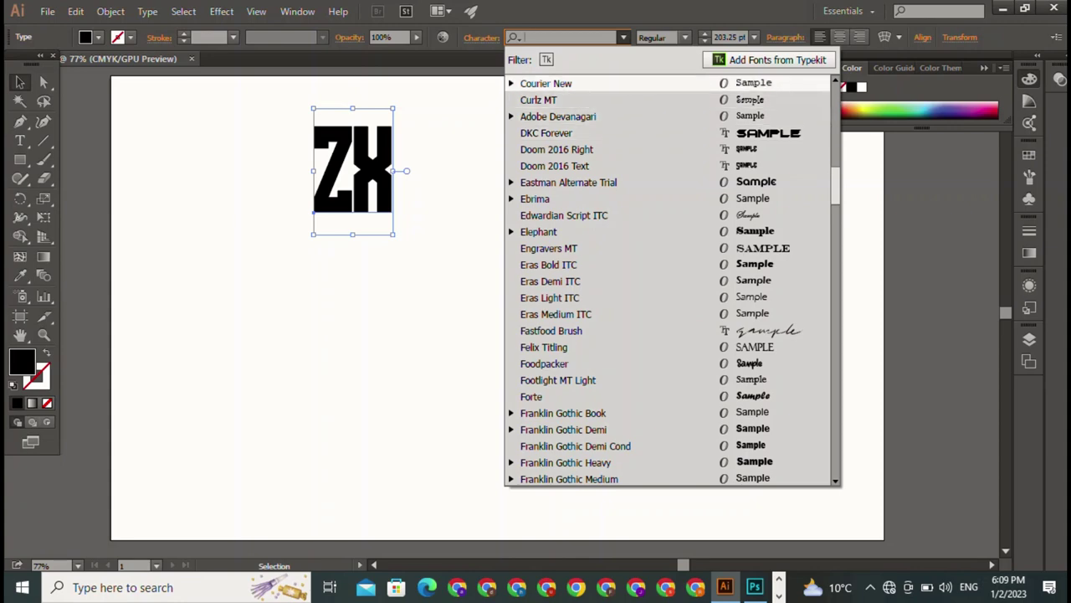
pyautogui.scroll(1, 585, 149)
pyautogui.scroll(1, 586, 149)
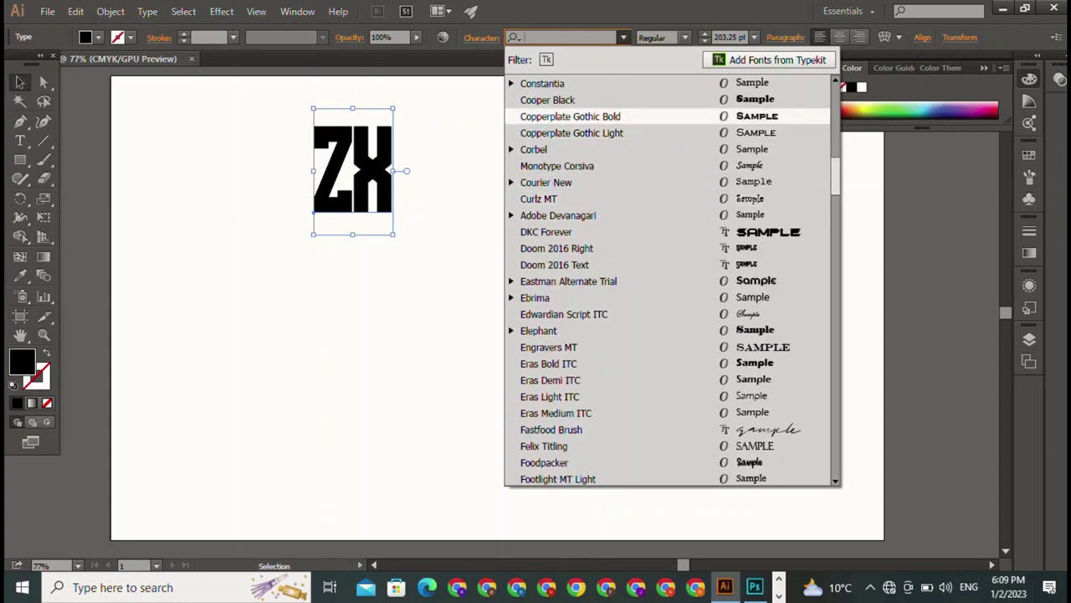
pyautogui.click(570, 116)
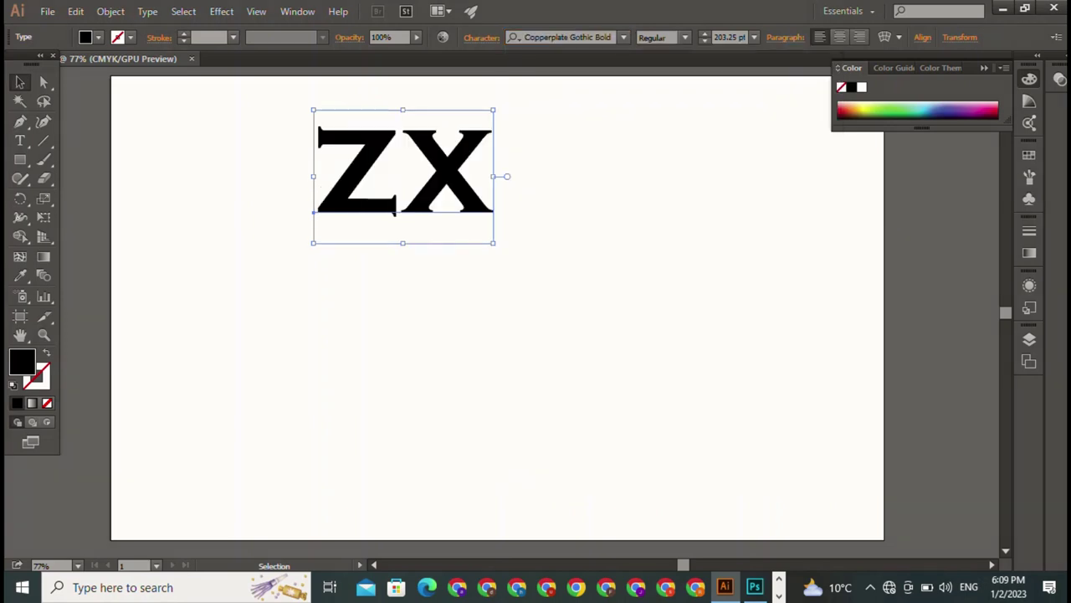
# - Find Matura MT Script Capitals in the font list and apply it to the 203.25 pt ZX
pyautogui.click(624, 37)
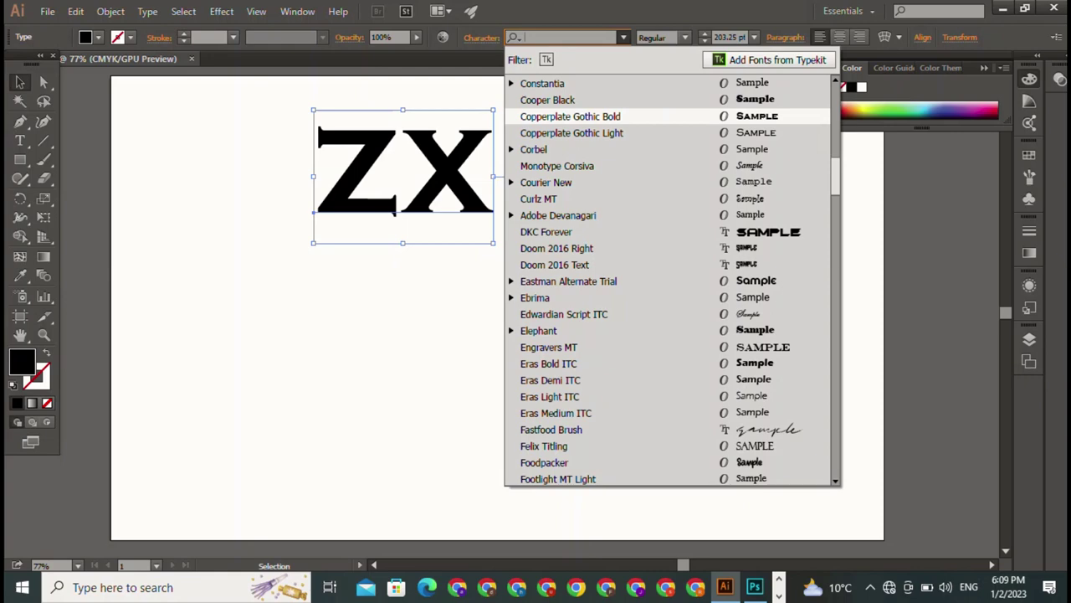
pyautogui.scroll(1, 570, 109)
pyautogui.scroll(7, 570, 105)
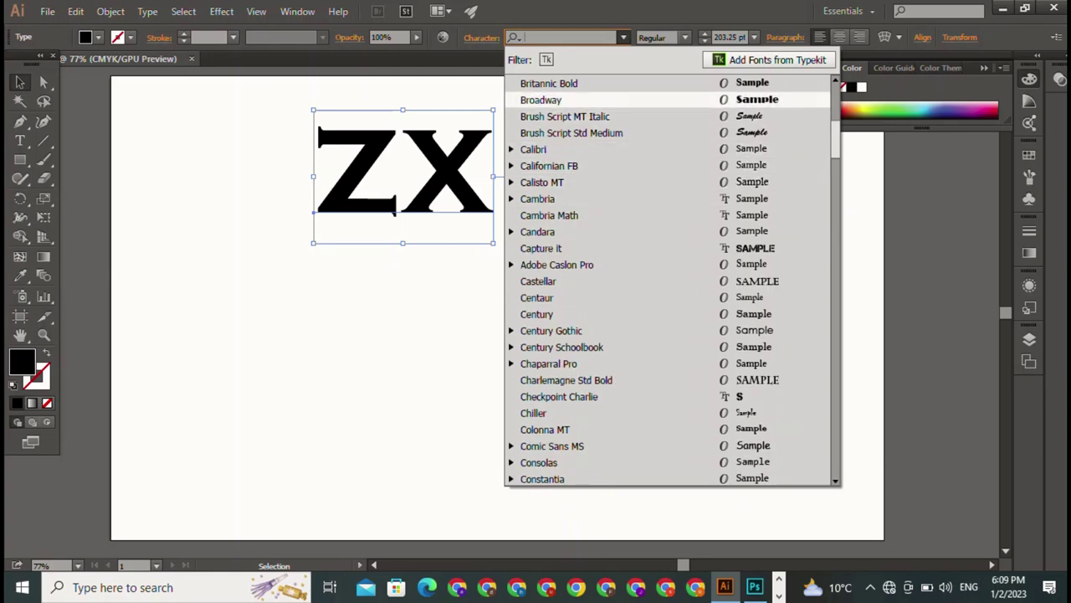
pyautogui.scroll(4, 586, 276)
pyautogui.scroll(1, 585, 277)
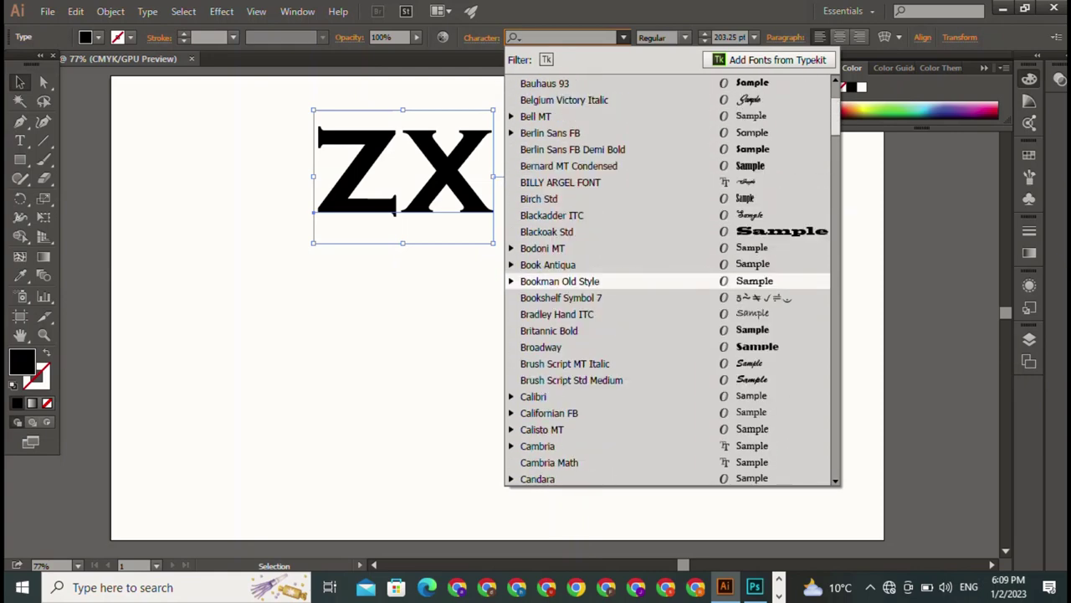
pyautogui.scroll(2, 586, 276)
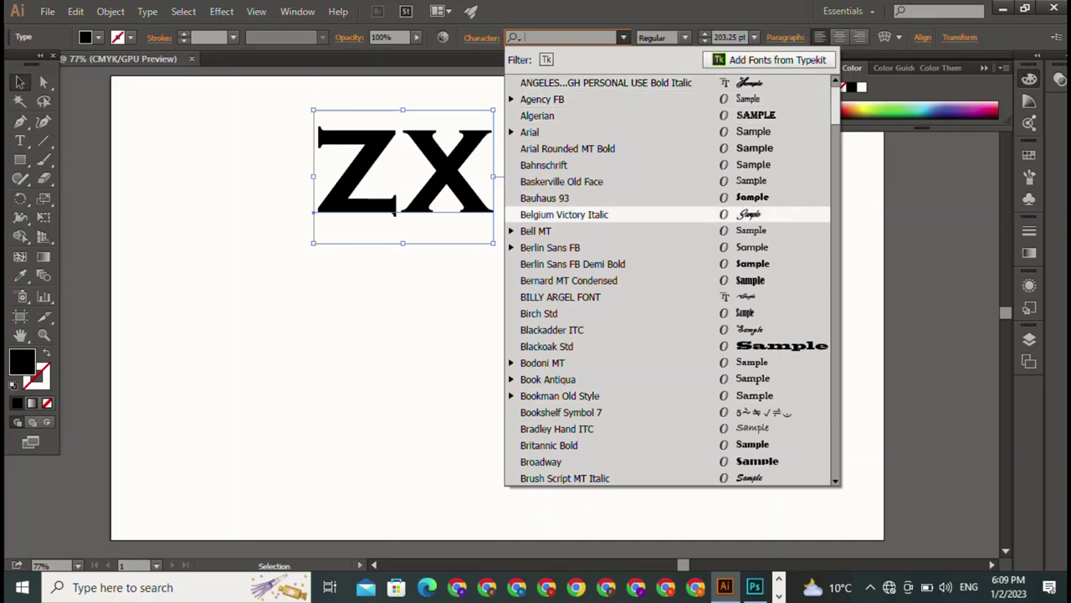
pyautogui.scroll(-6, 586, 251)
pyautogui.scroll(-7, 586, 251)
pyautogui.scroll(-3, 585, 251)
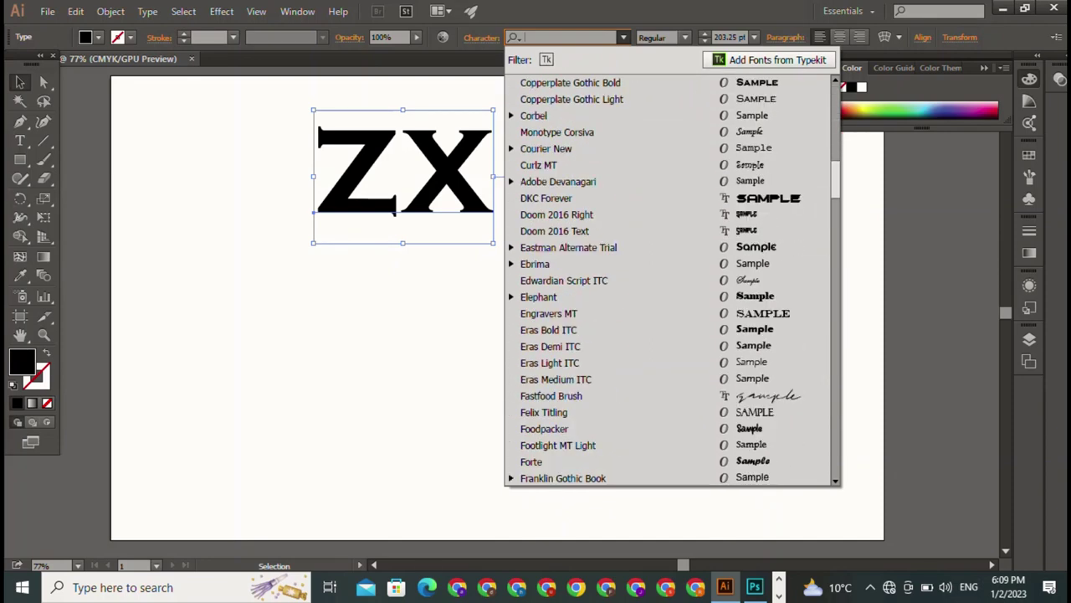
pyautogui.scroll(-3, 586, 167)
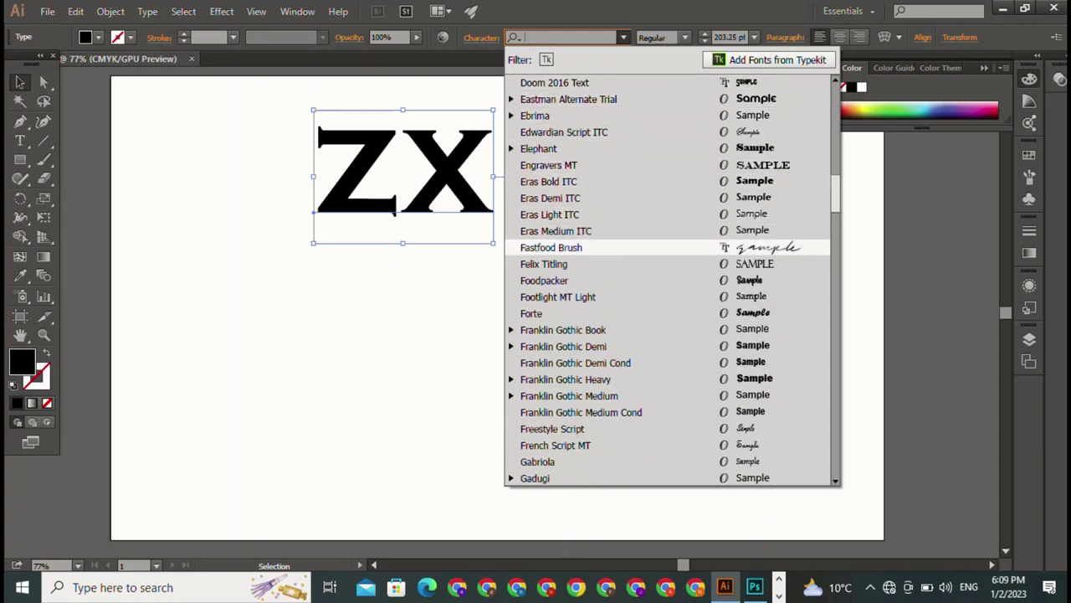
pyautogui.scroll(-1, 586, 252)
pyautogui.scroll(-5, 586, 251)
pyautogui.scroll(-6, 586, 327)
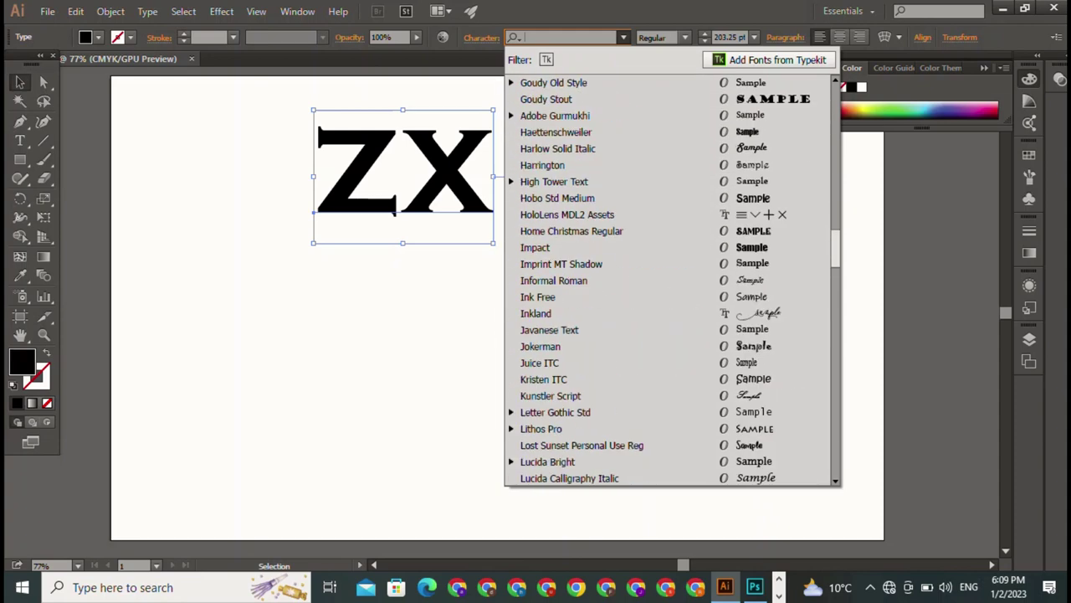
pyautogui.scroll(-5, 586, 201)
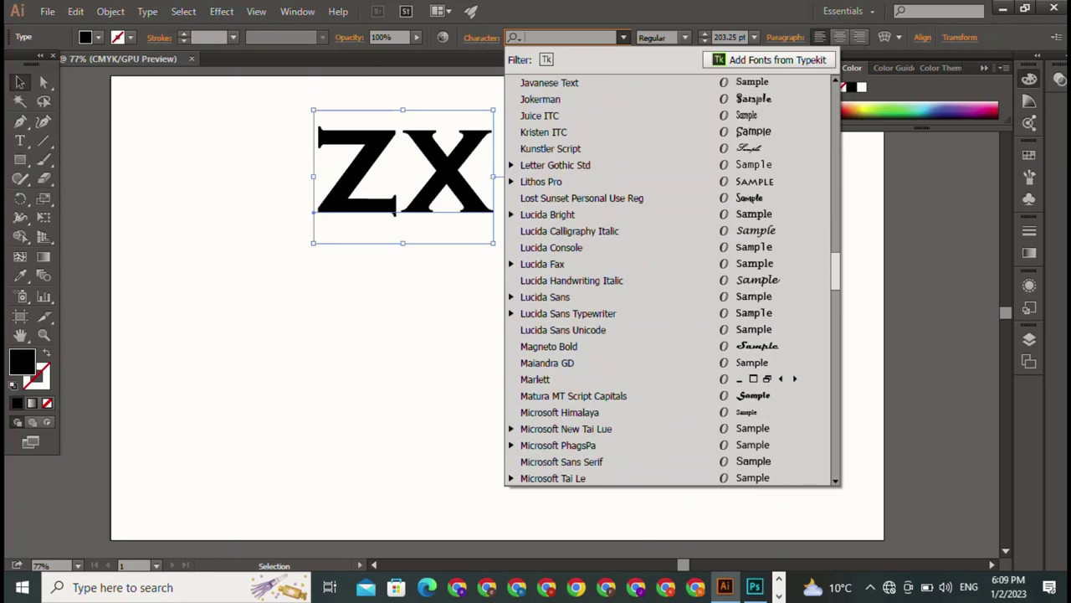
pyautogui.scroll(-3, 585, 197)
pyautogui.scroll(-1, 586, 197)
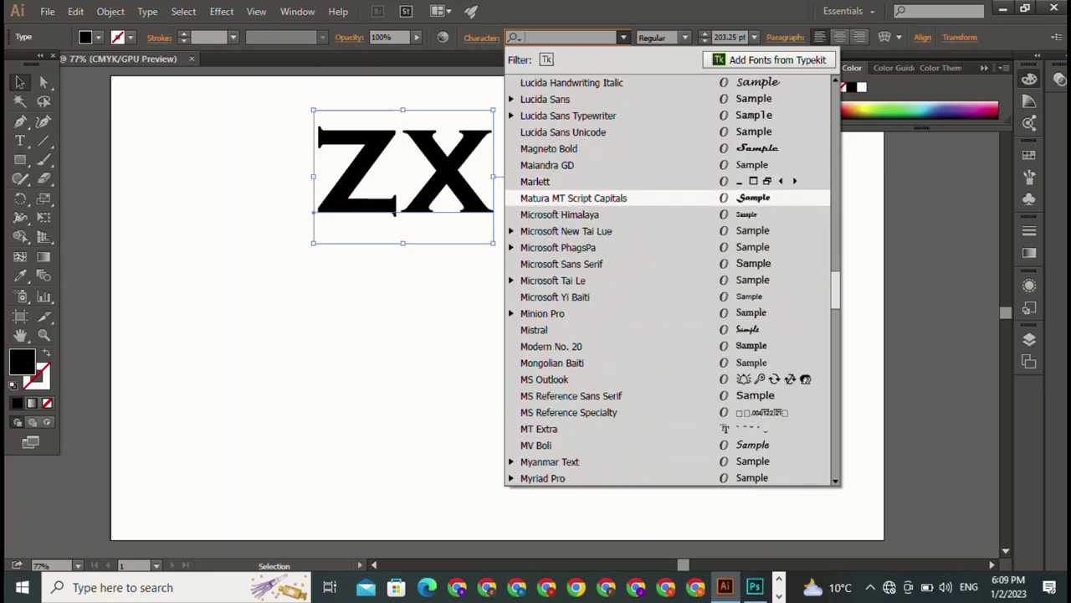
pyautogui.click(573, 197)
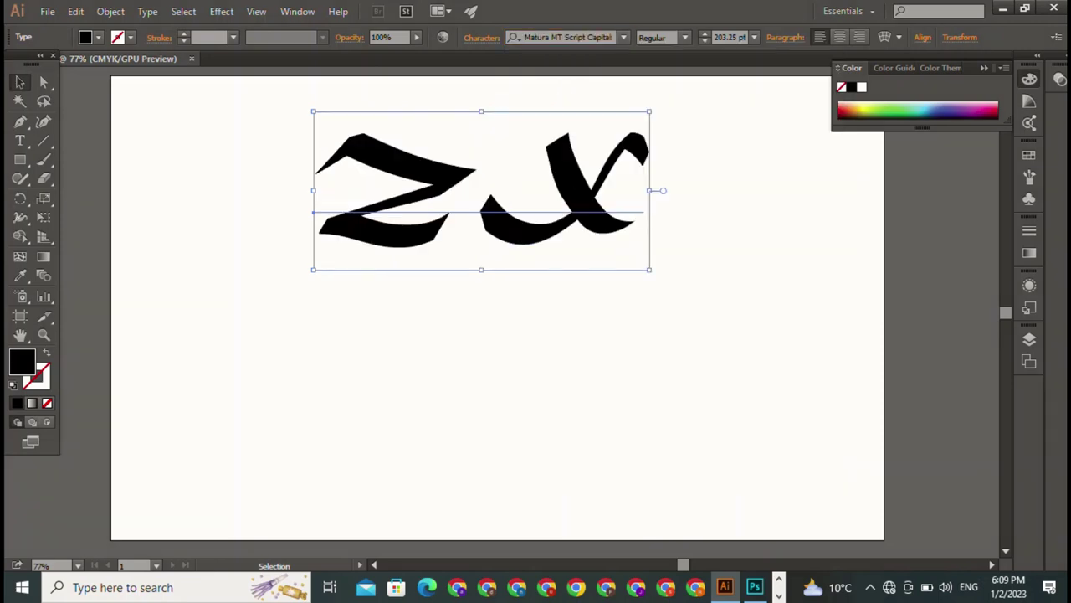
# - Scroll the font list and apply Inkland to the ZX text
pyautogui.click(622, 37)
pyautogui.scroll(-5, 586, 247)
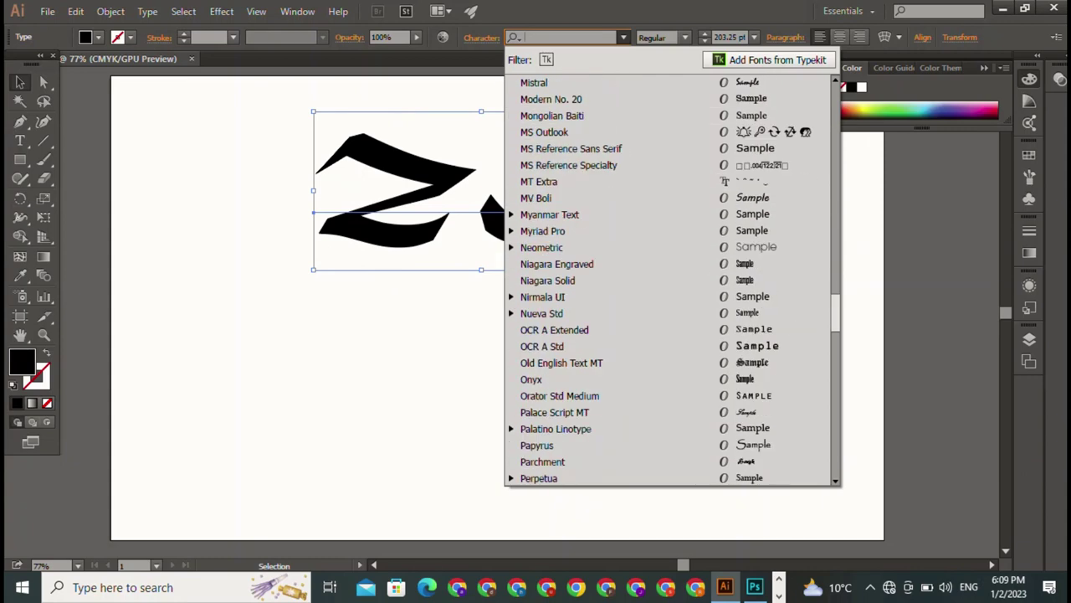
pyautogui.scroll(-2, 585, 329)
pyautogui.scroll(-2, 586, 329)
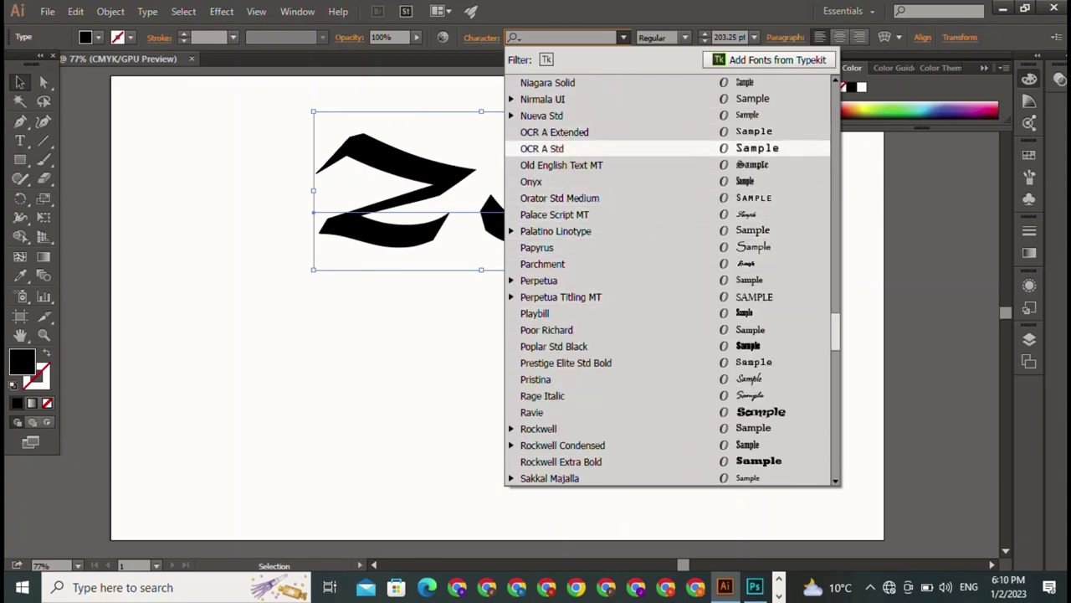
pyautogui.scroll(-2, 586, 148)
pyautogui.scroll(-4, 586, 143)
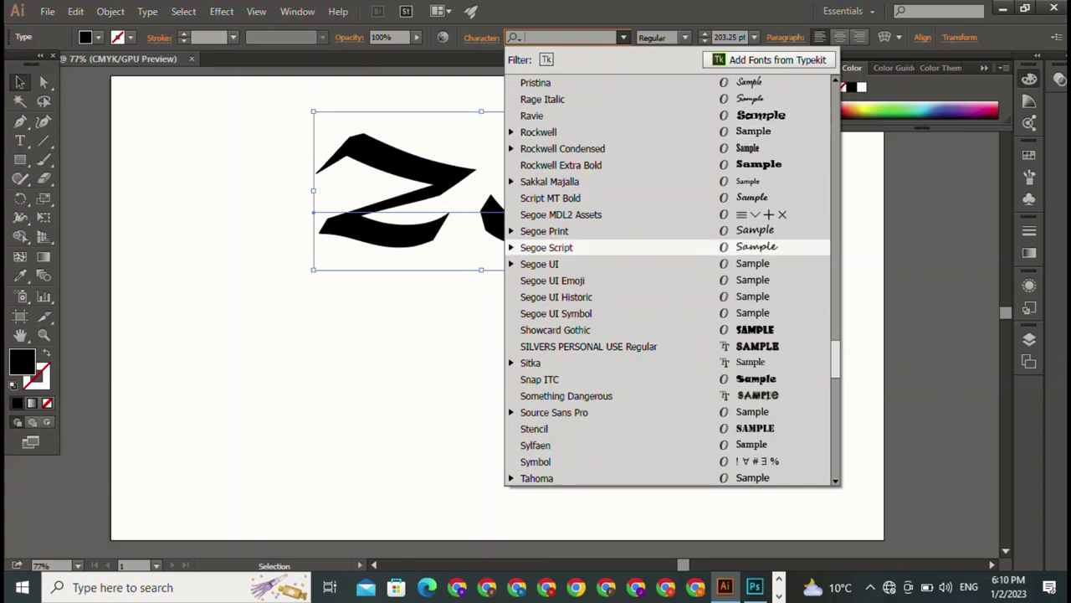
pyautogui.scroll(-2, 586, 412)
pyautogui.scroll(-3, 586, 412)
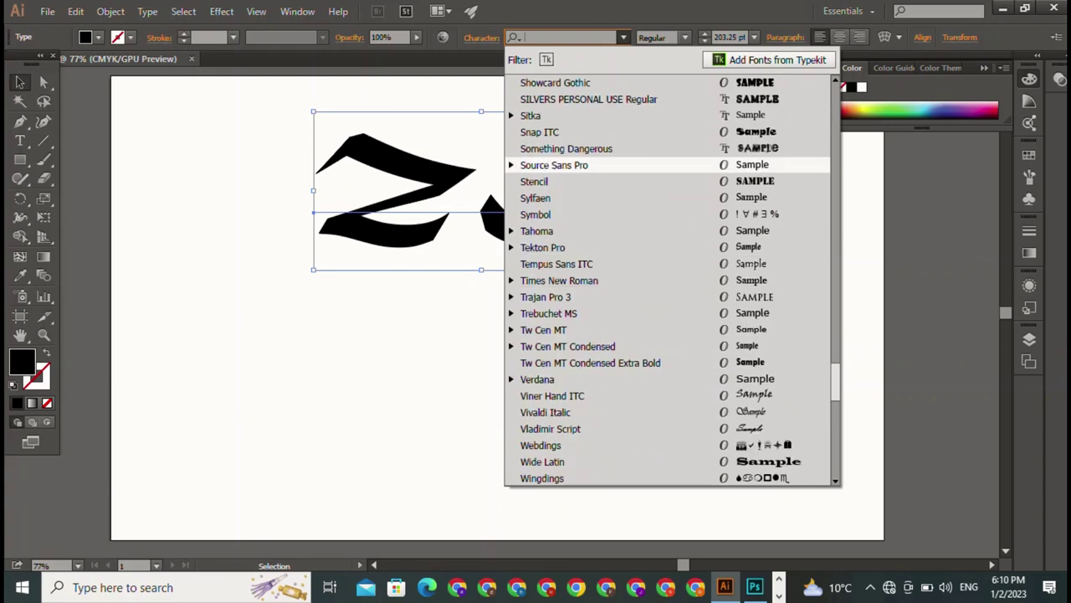
pyautogui.scroll(-3, 586, 251)
pyautogui.scroll(-2, 586, 251)
pyautogui.scroll(-4, 586, 251)
pyautogui.scroll(7, 586, 251)
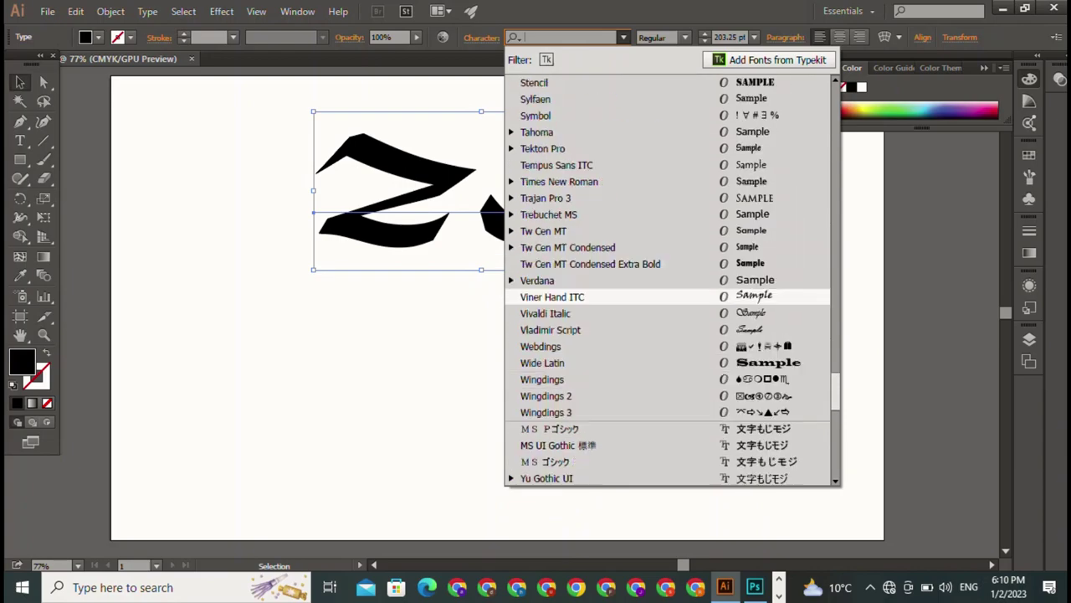
pyautogui.scroll(4, 586, 296)
pyautogui.scroll(5, 586, 296)
pyautogui.scroll(3, 586, 296)
pyautogui.scroll(1, 586, 296)
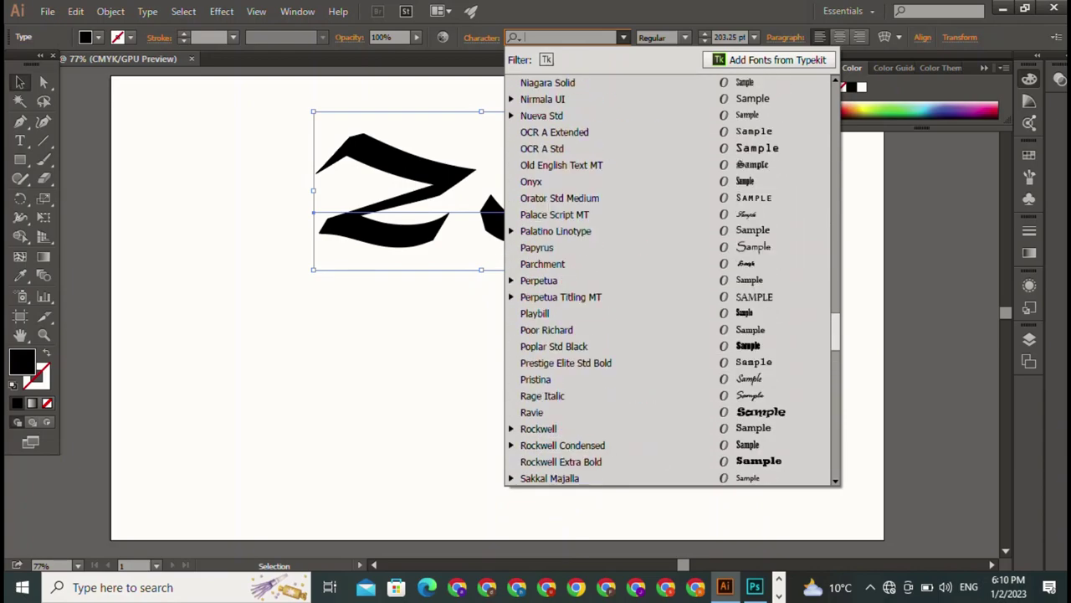
pyautogui.scroll(3, 586, 297)
pyautogui.scroll(4, 586, 296)
pyautogui.scroll(4, 586, 296)
pyautogui.scroll(3, 586, 296)
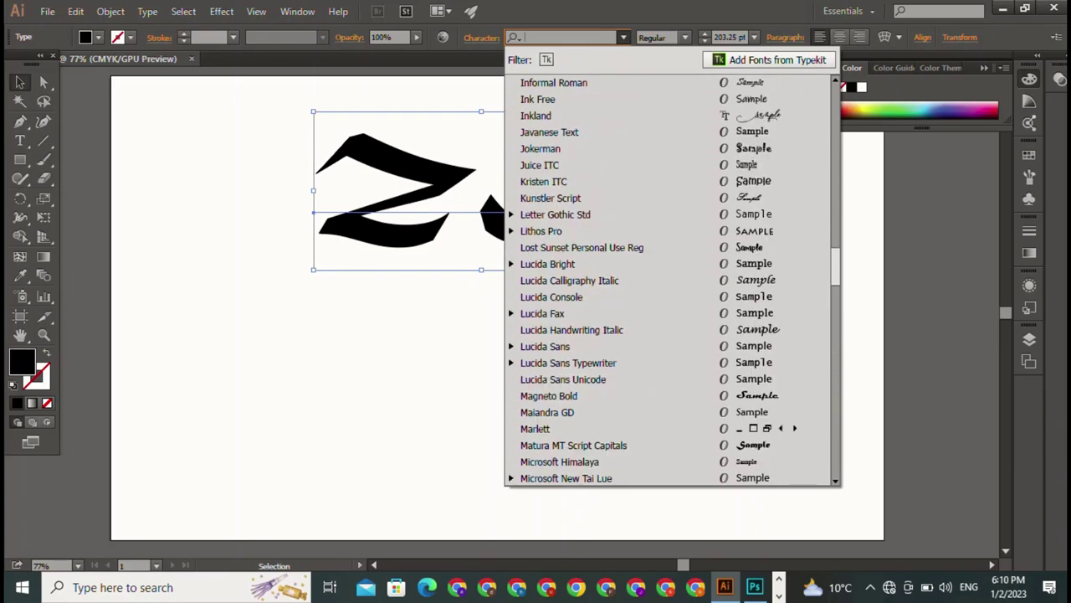
pyautogui.click(536, 116)
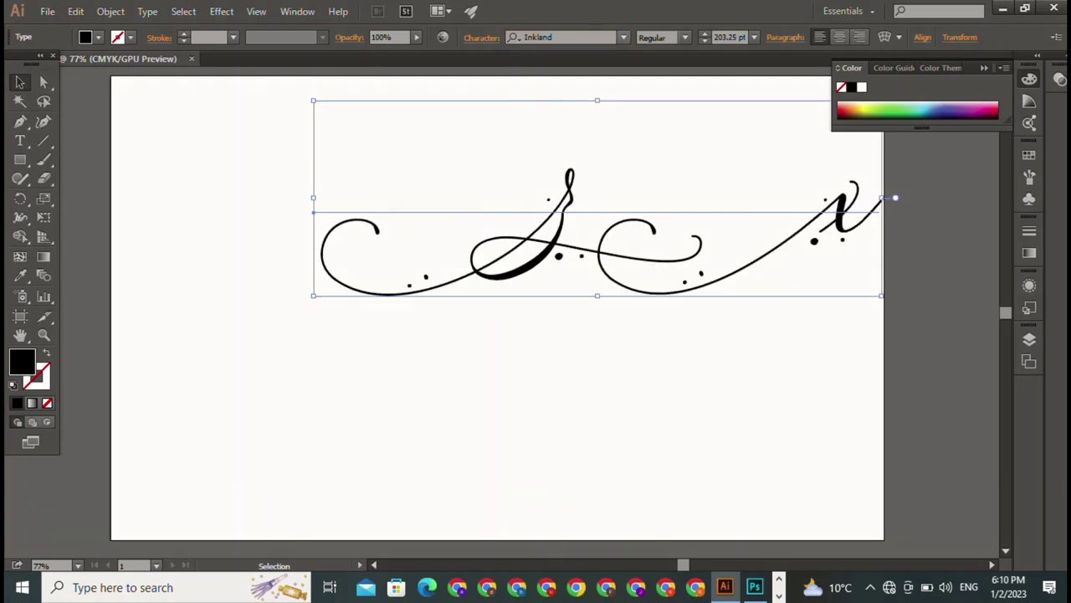
# - Try Lithos Pro on the ZX text
pyautogui.click(623, 37)
pyautogui.press('Down')
pyautogui.press('Down')
pyautogui.press('Down')
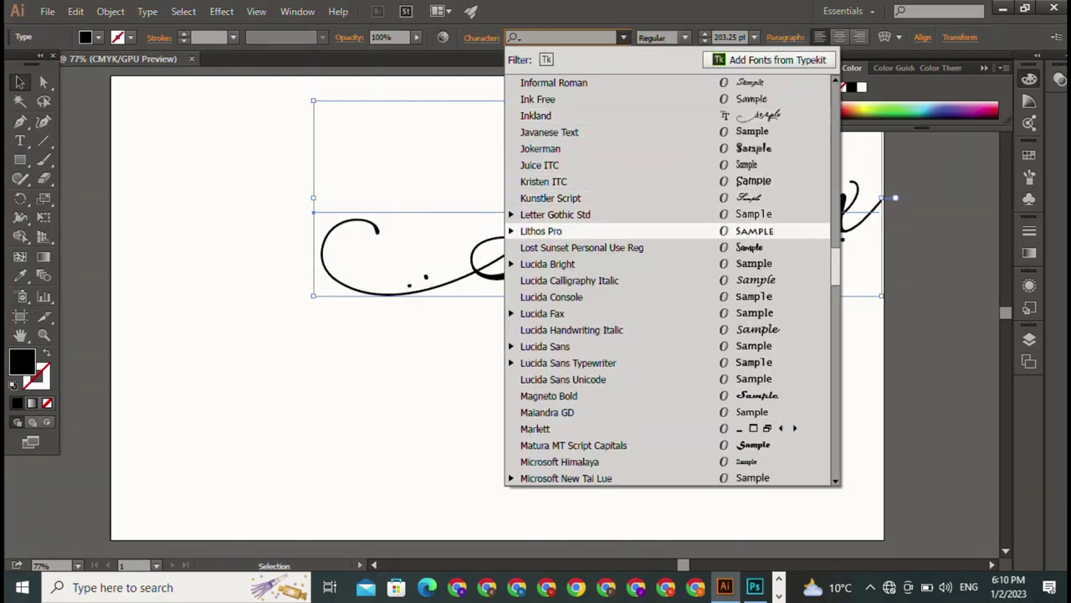
pyautogui.press('Return')
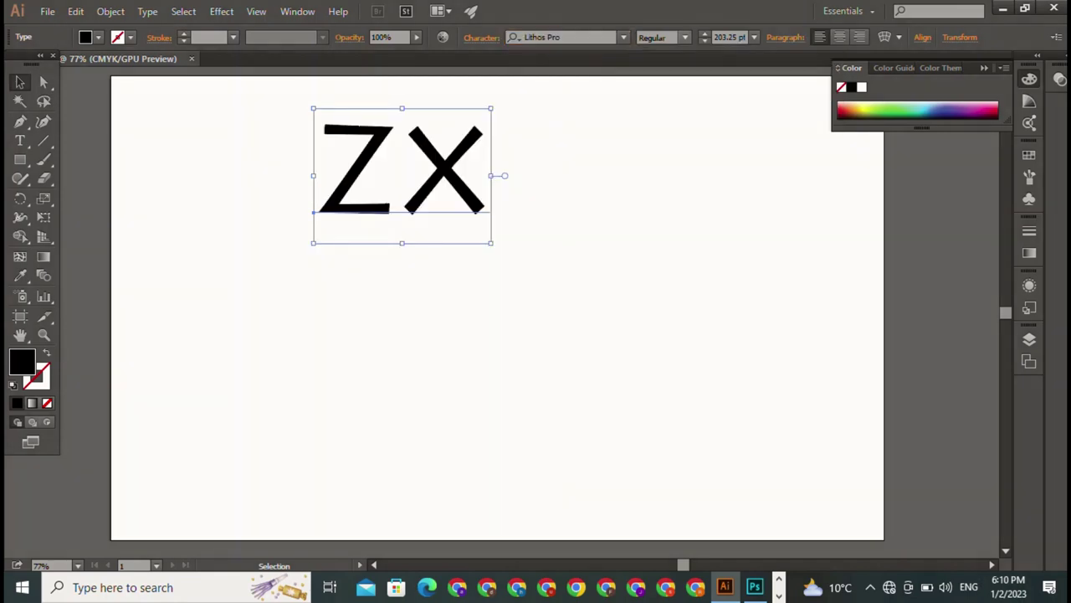
# - Apply Home Christmas Regular to the ZX lettering
pyautogui.click(624, 36)
pyautogui.scroll(1, 672, 281)
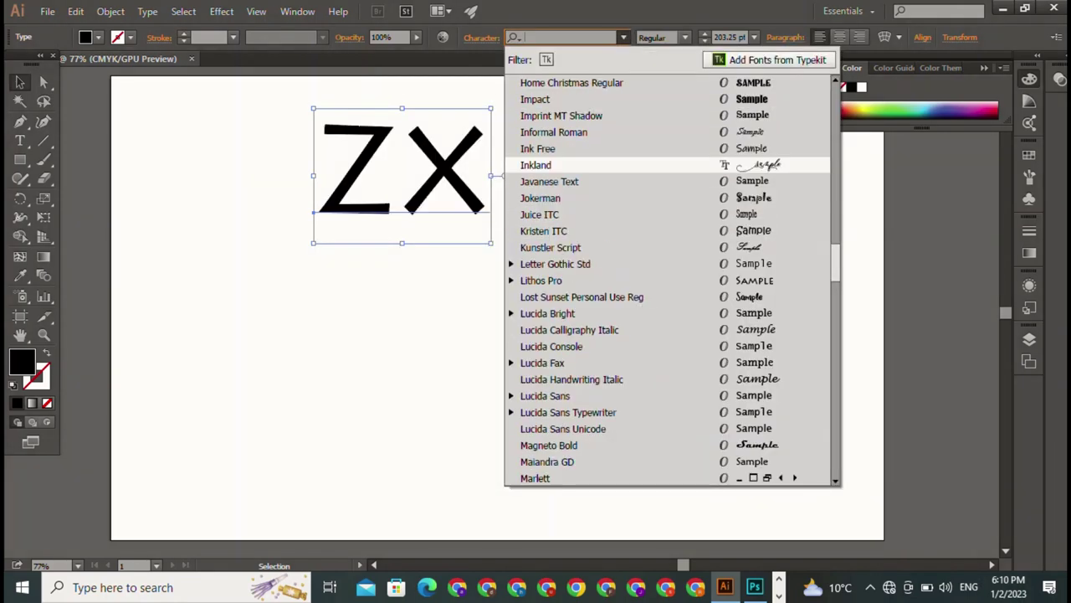
pyautogui.scroll(1, 672, 280)
pyautogui.scroll(1, 672, 280)
pyautogui.scroll(1, 672, 281)
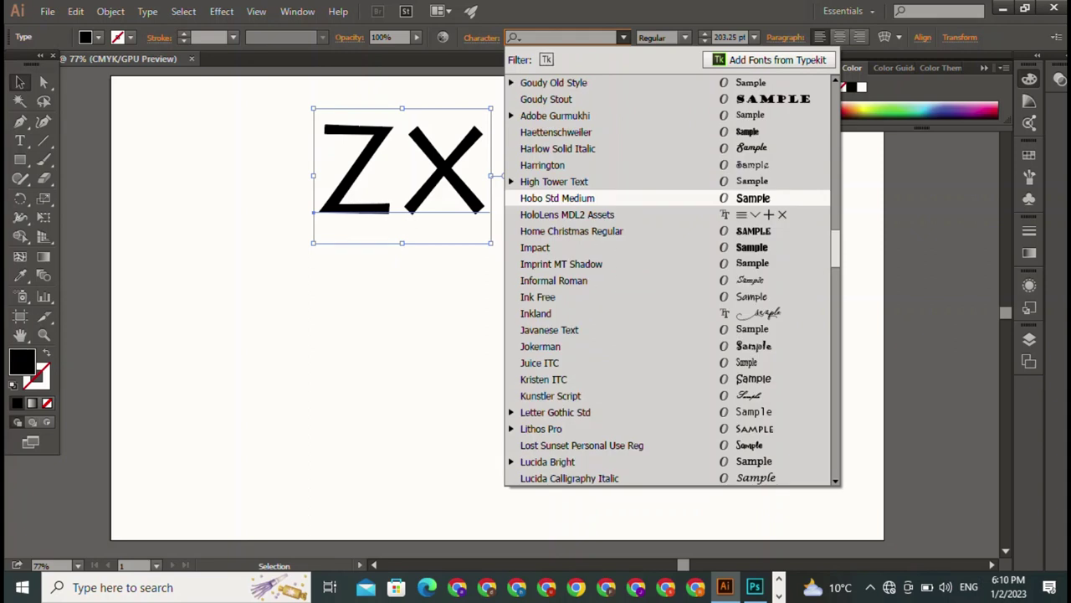
pyautogui.scroll(1, 672, 280)
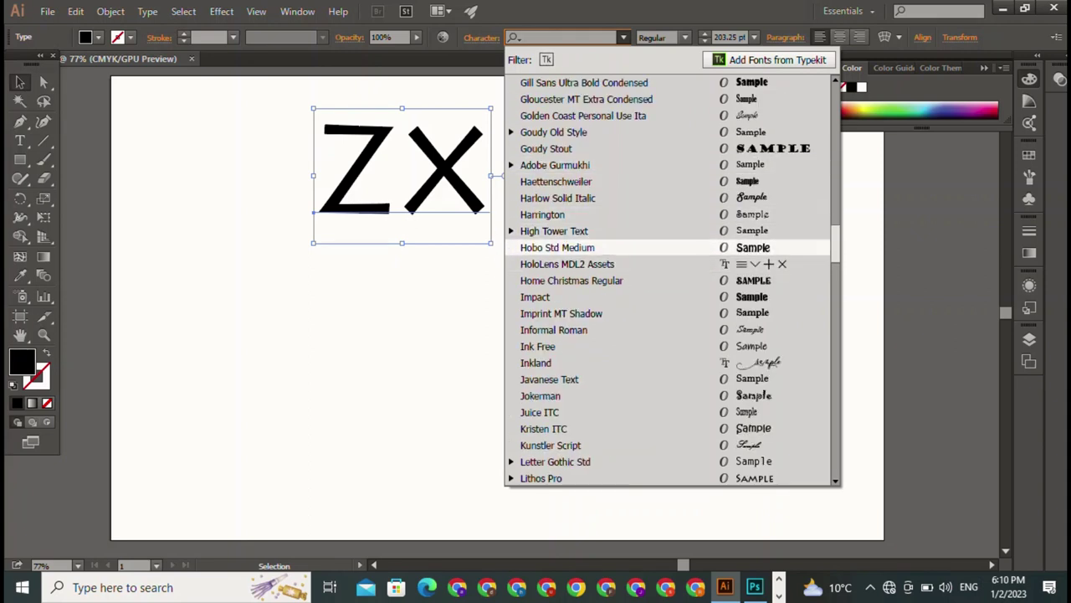
pyautogui.click(571, 280)
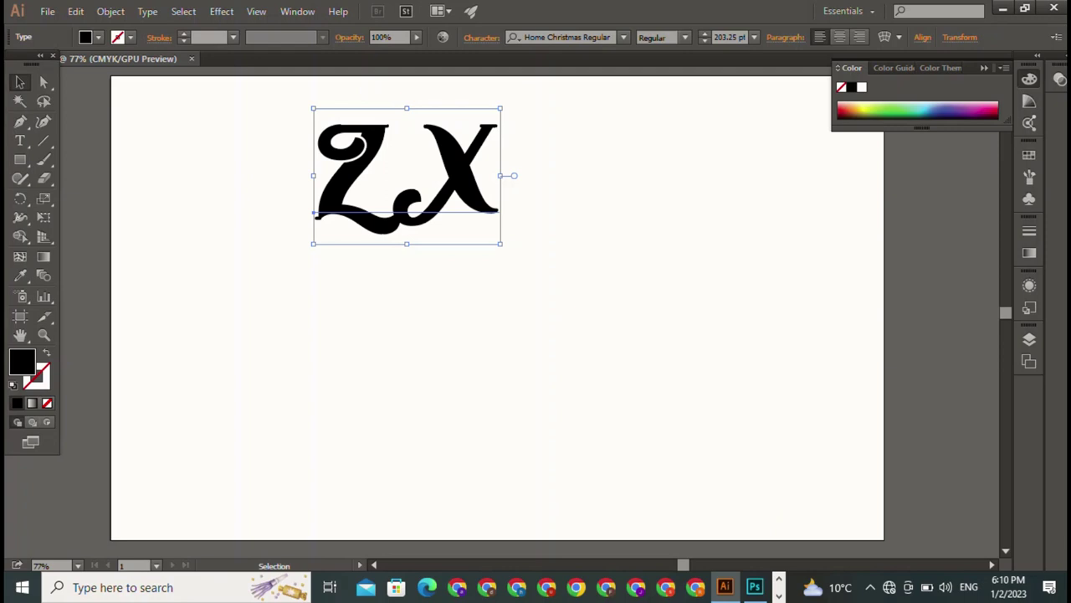
# - Enlarge the Home Christmas ZX lettering to 399.64 pt, undoing a stray reposition
pyautogui.hotkey('ctrl', 'shift', 'a')
pyautogui.hotkey('ctrl', 'a')
pyautogui.hotkey('ctrl', 'shift', 'a')
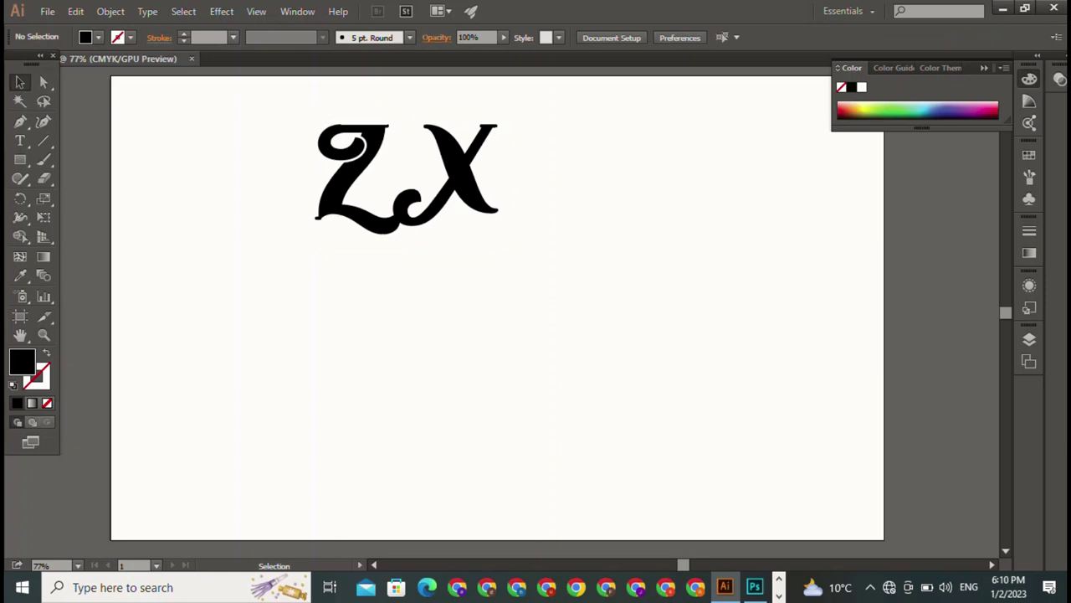
pyautogui.hotkey('ctrl', 'a')
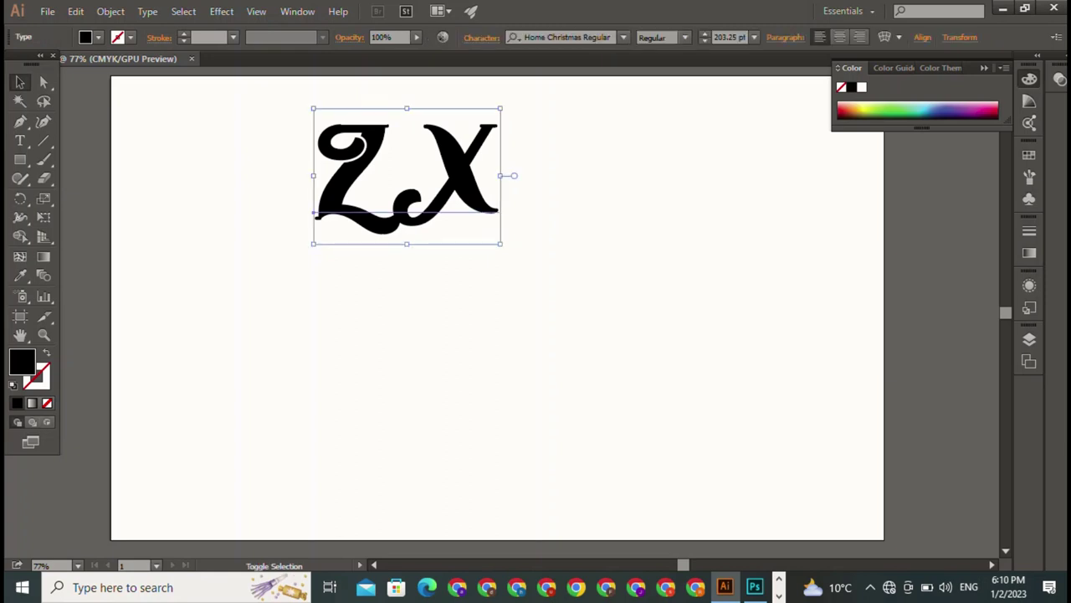
pyautogui.moveTo(509, 174); pyautogui.dragTo(586, 207)
pyautogui.moveTo(585, 305); pyautogui.dragTo(679, 376)
pyautogui.hotkey('ctrl', 'shift', 'a')
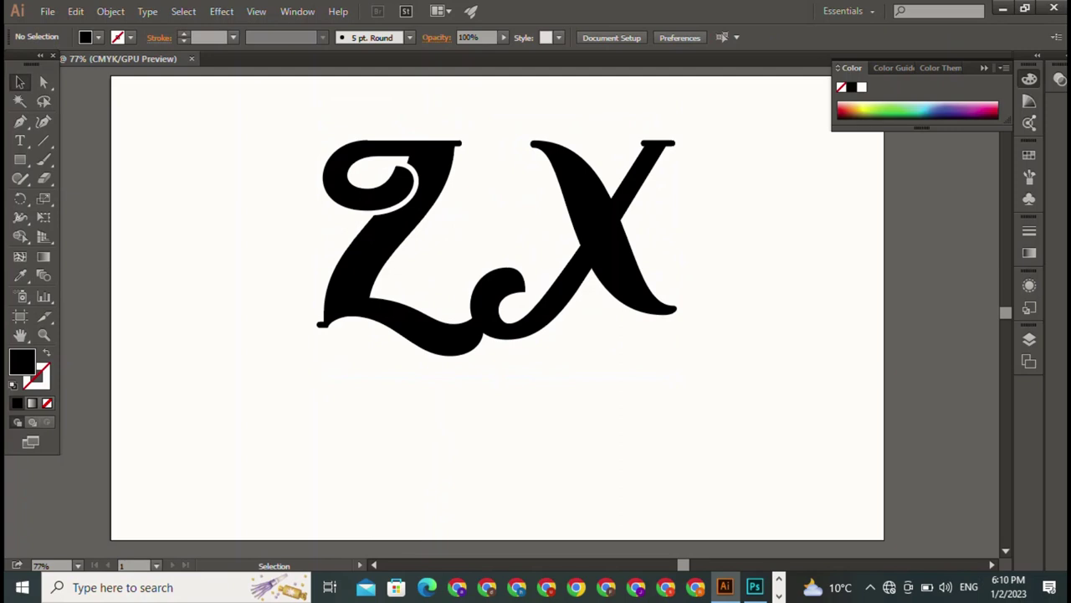
pyautogui.moveTo(385, 251); pyautogui.dragTo(318, 306)
pyautogui.hotkey('ctrl', 'shift', 'a')
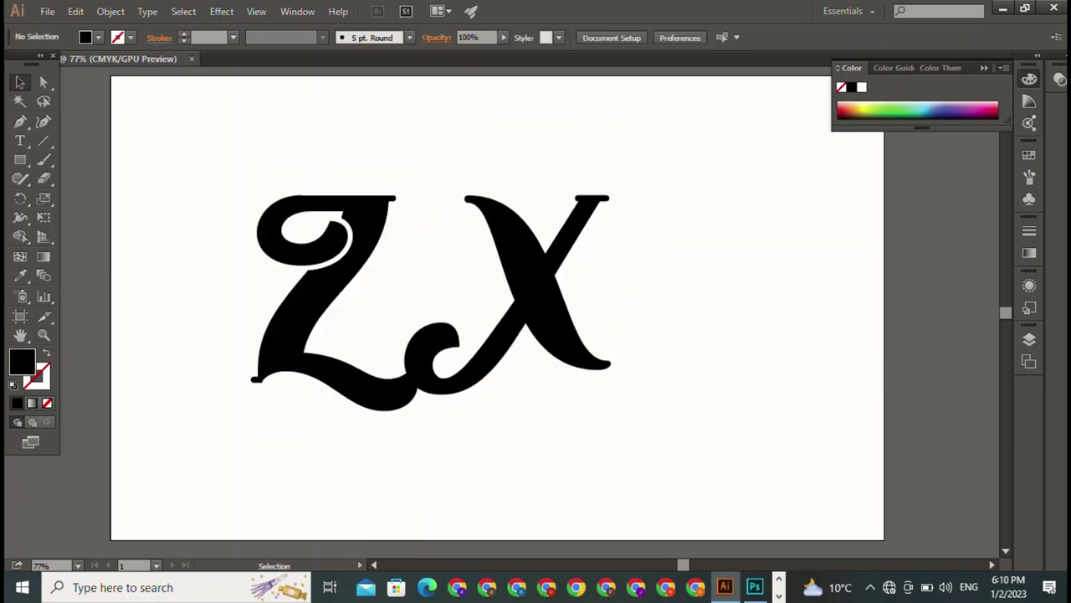
pyautogui.hotkey('ctrl', 'z')
pyautogui.hotkey('ctrl', 'z')
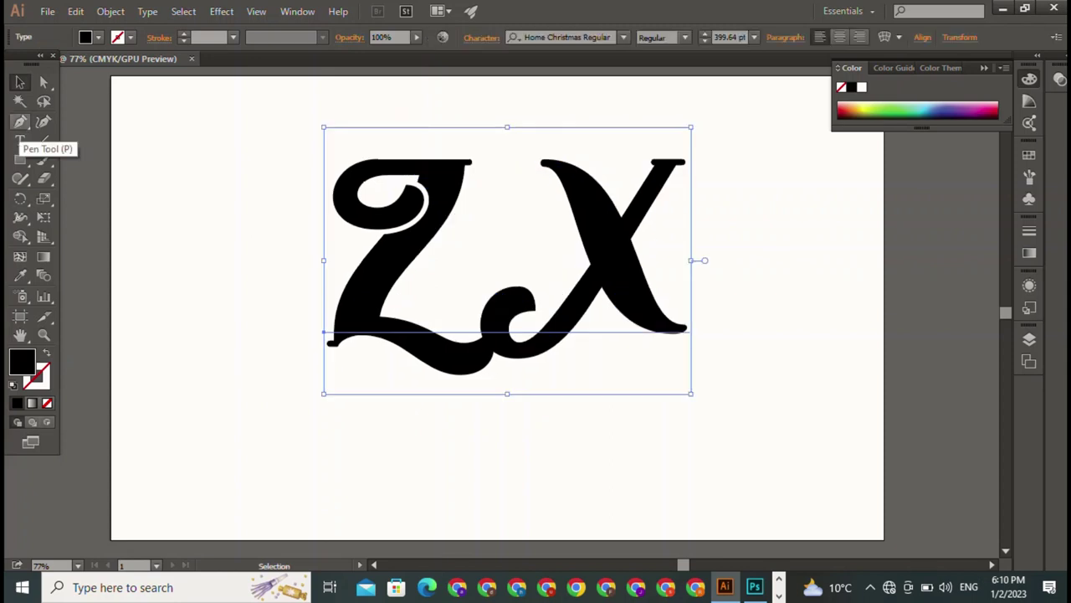
# - Draw a thin wide black bar below the ZX lettering and nudge it closer
pyautogui.click(20, 159)
pyautogui.moveTo(293, 374); pyautogui.dragTo(749, 384)
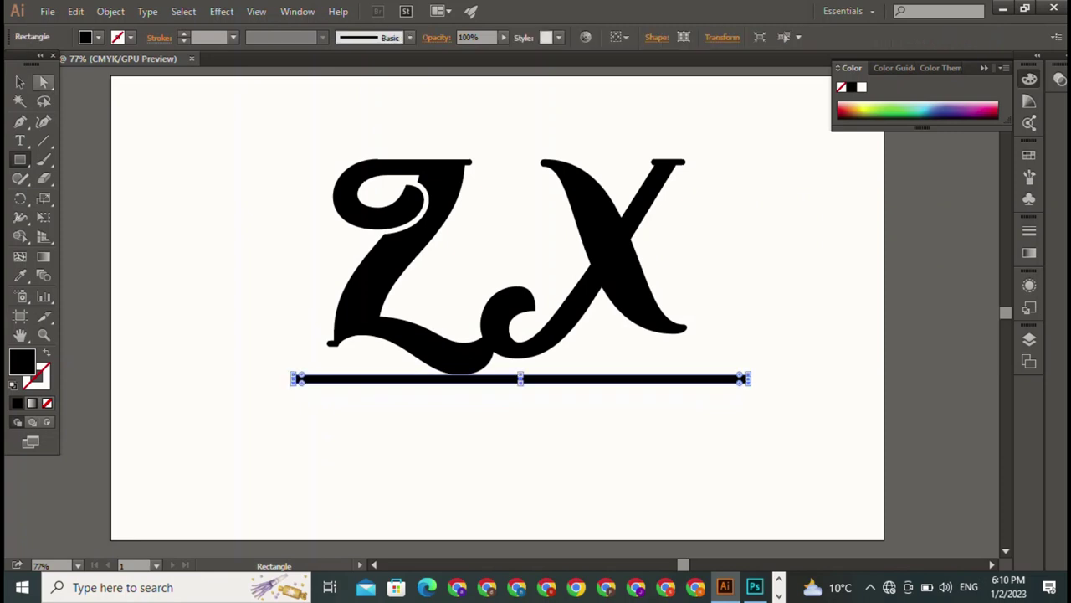
pyautogui.press('v')
pyautogui.hotkey('ctrl', 'shift', 'a')
pyautogui.moveTo(521, 378); pyautogui.dragTo(522, 401)
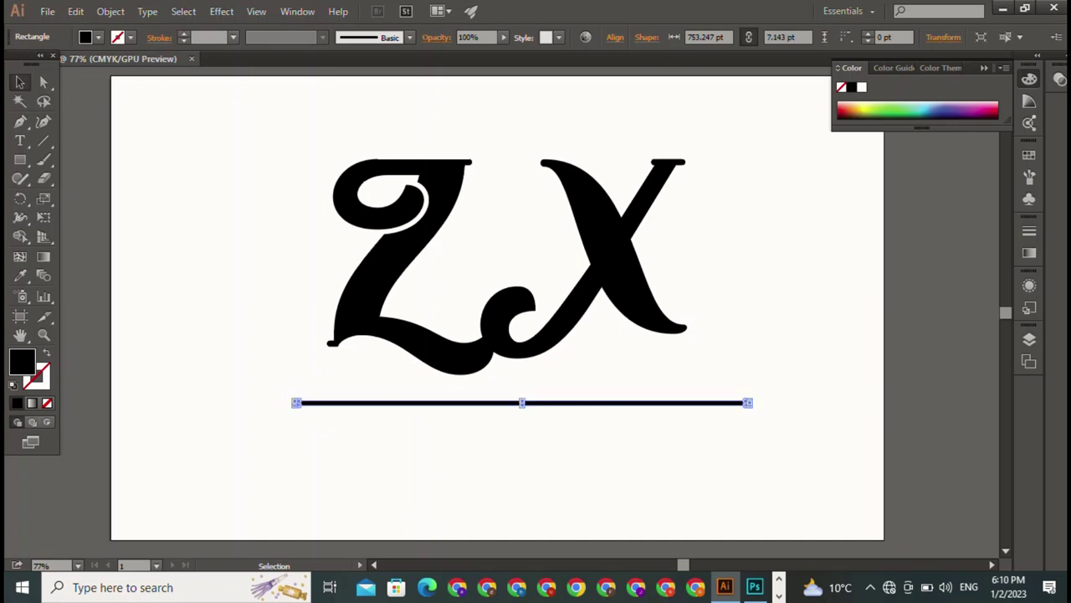
pyautogui.hotkey('ctrl', 'shift', 'a')
pyautogui.moveTo(522, 402); pyautogui.dragTo(521, 386)
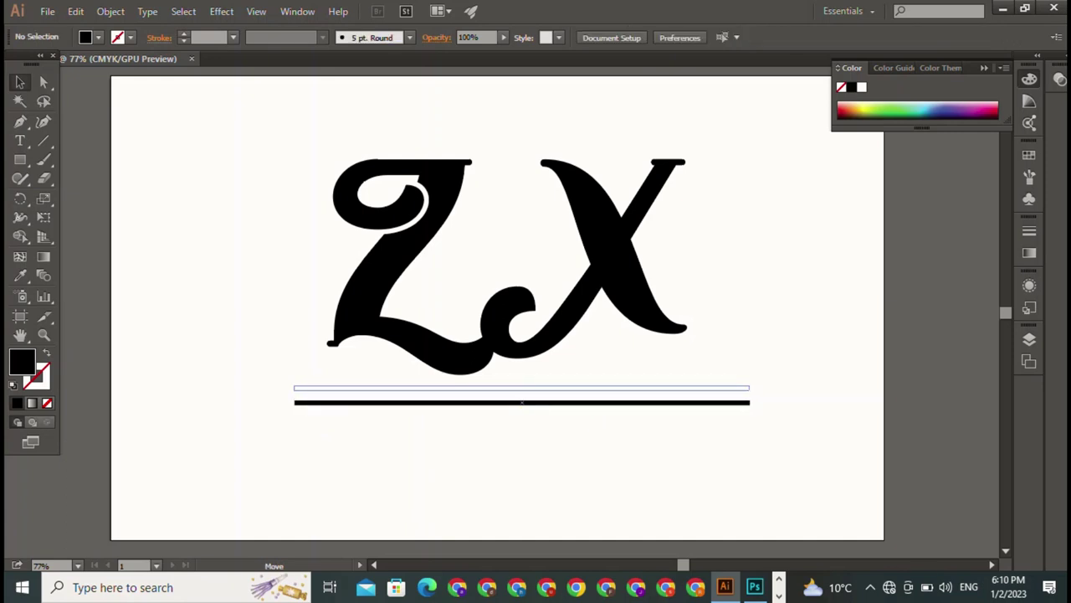
pyautogui.hotkey('ctrl', 'shift', 'a')
# - Trim the underline bar's right and left ends so it spans just the letters
pyautogui.moveTo(712, 239); pyautogui.dragTo(418, 483)
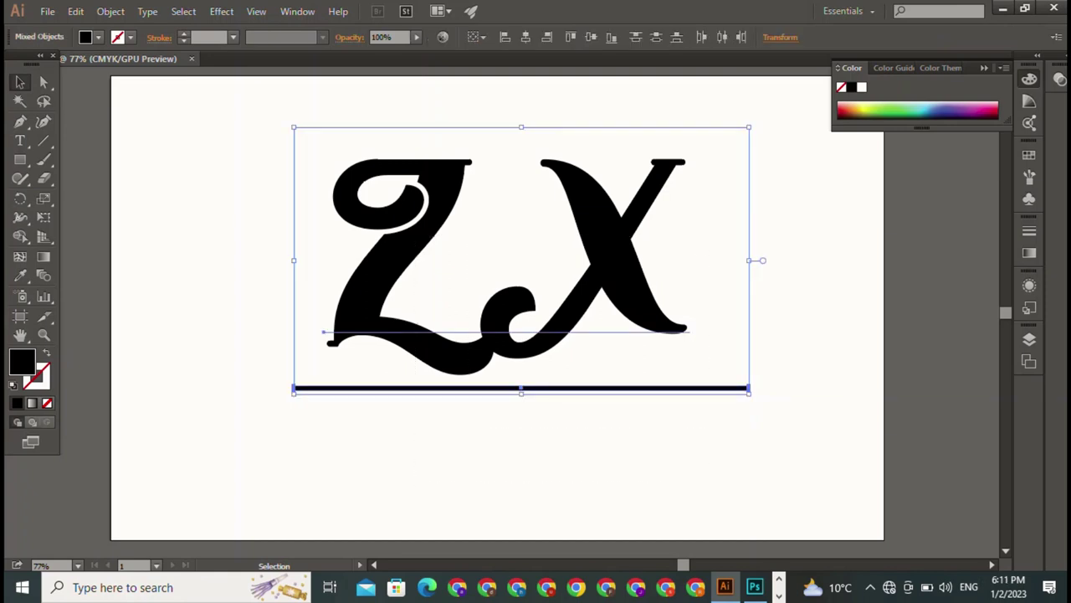
pyautogui.hotkey('ctrl', 'shift', 'a')
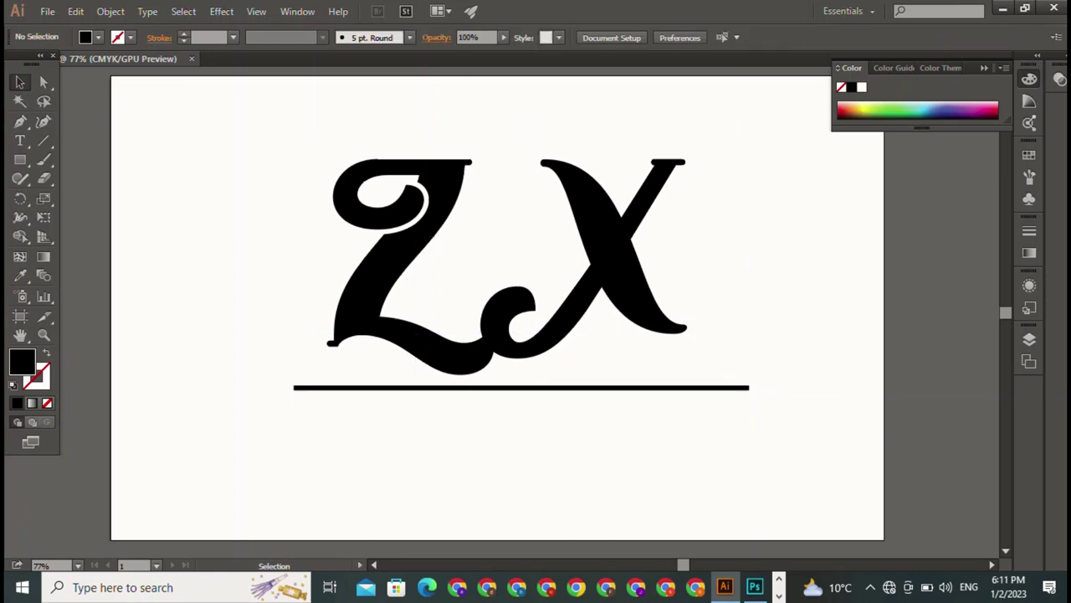
pyautogui.click(521, 387)
pyautogui.moveTo(748, 388); pyautogui.dragTo(708, 387)
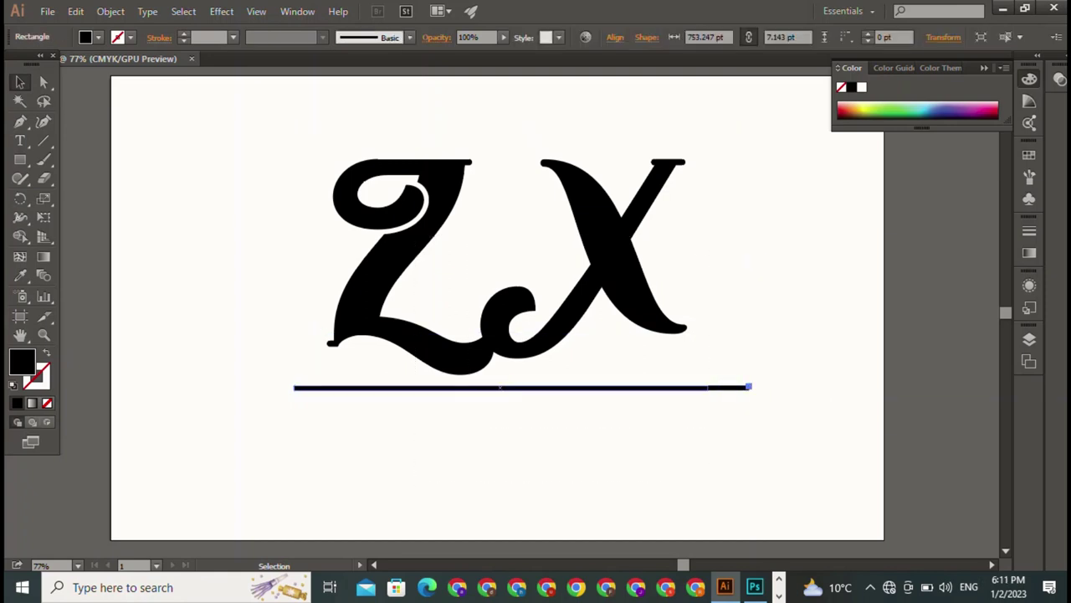
pyautogui.hotkey('ctrl', 'shift', 'a')
pyautogui.hotkey('ctrl', 'z')
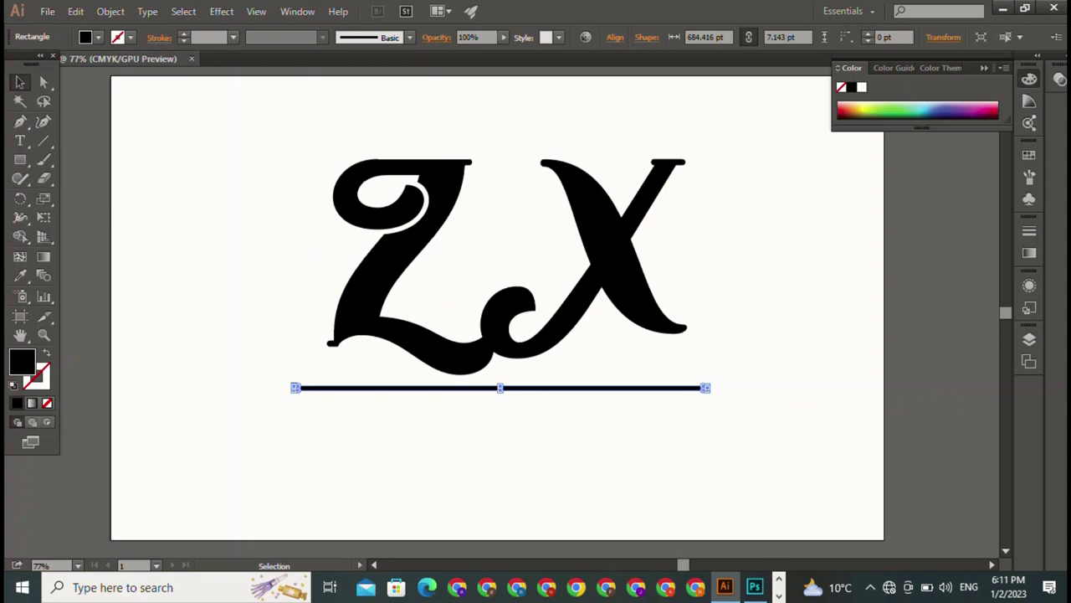
pyautogui.moveTo(295, 387); pyautogui.dragTo(321, 388)
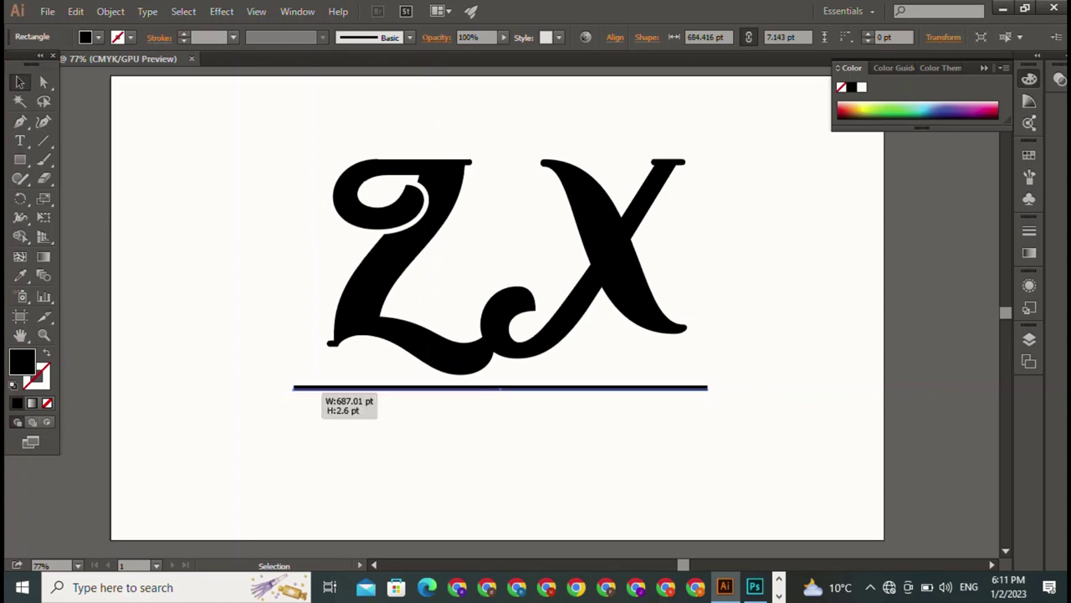
pyautogui.hotkey('ctrl', 'shift', 'a')
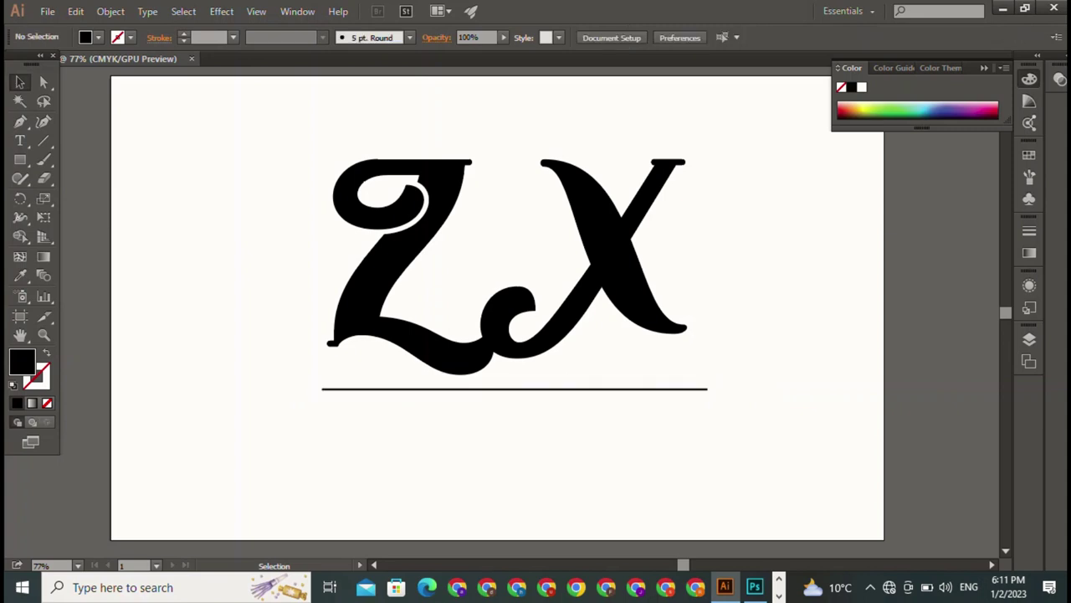
pyautogui.press('t')
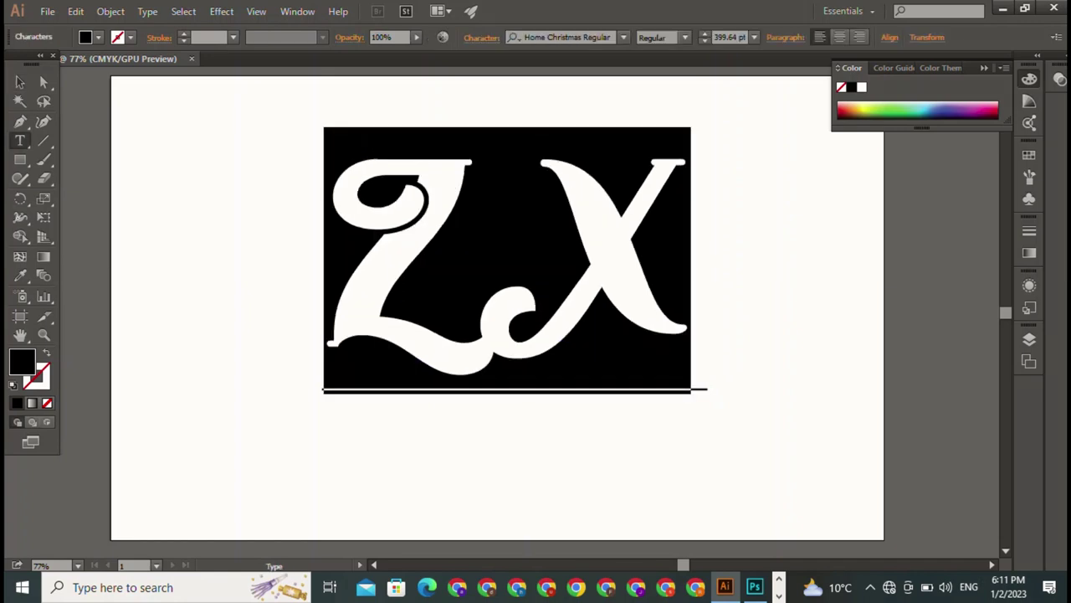
# - Lower the ZX lettering and the underline slightly
pyautogui.press('Escape')
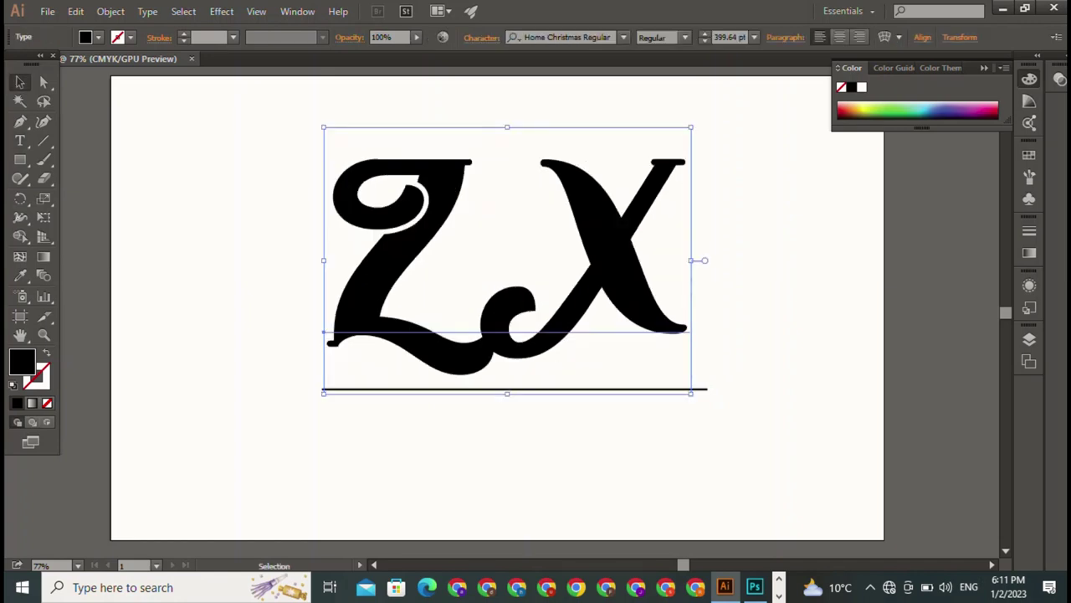
pyautogui.moveTo(502, 251); pyautogui.dragTo(503, 265)
pyautogui.hotkey('ctrl', 'shift', 'a')
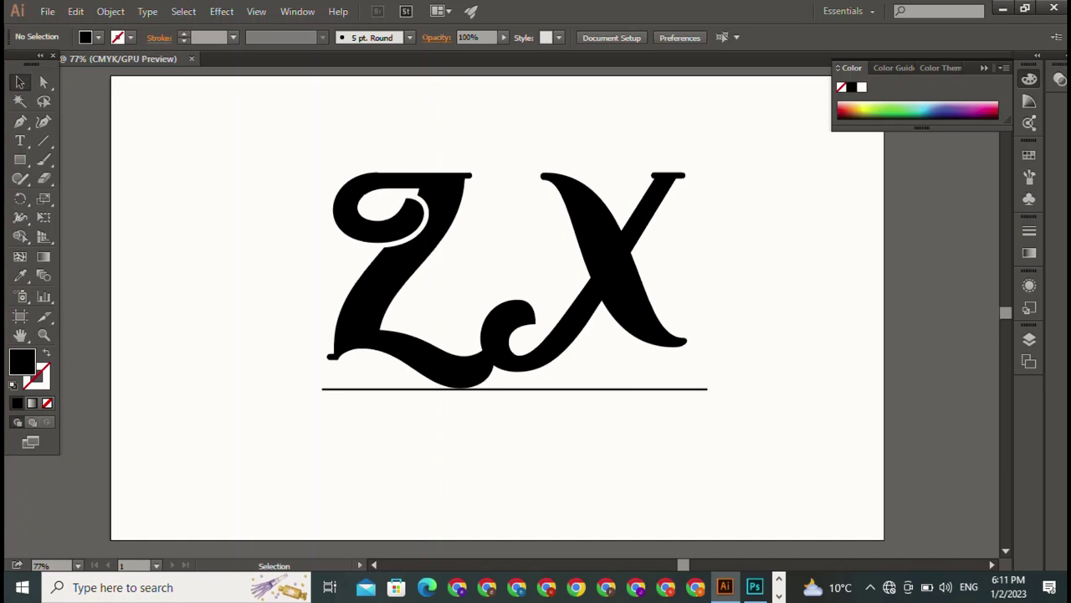
pyautogui.moveTo(513, 388); pyautogui.dragTo(513, 400)
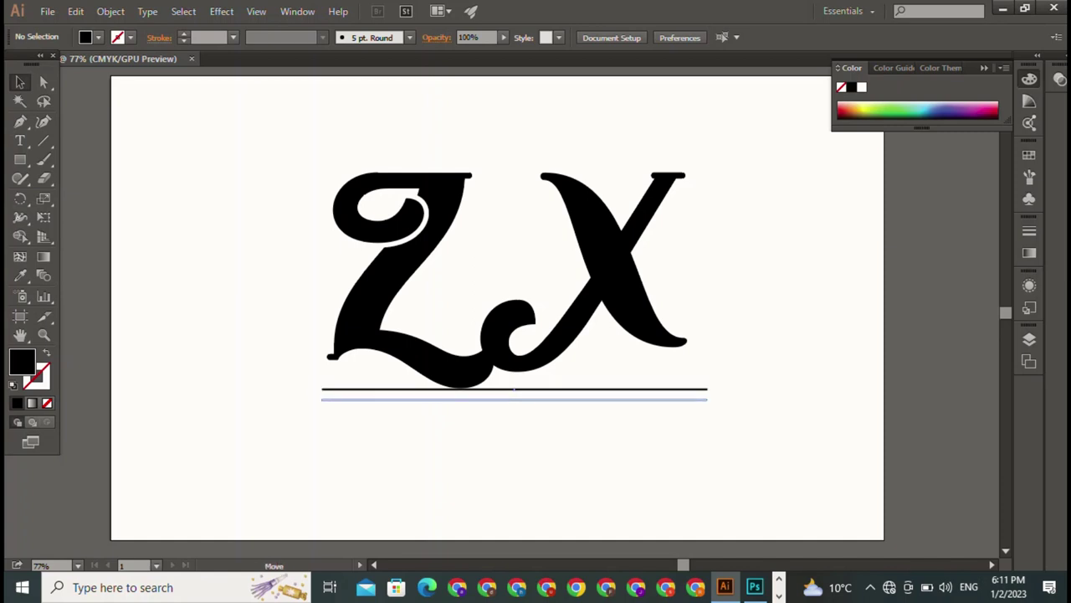
# - Edit the ZX text to delete the X, leaving only Z
pyautogui.click(620, 251)
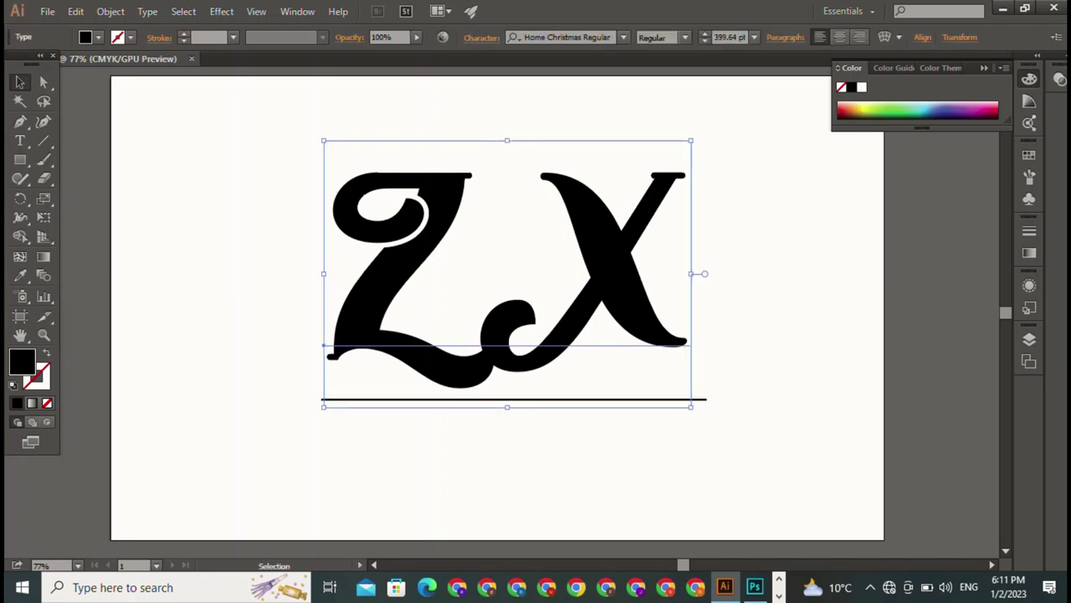
pyautogui.doubleClick(477, 267)
pyautogui.hotkey('ctrl', 'a')
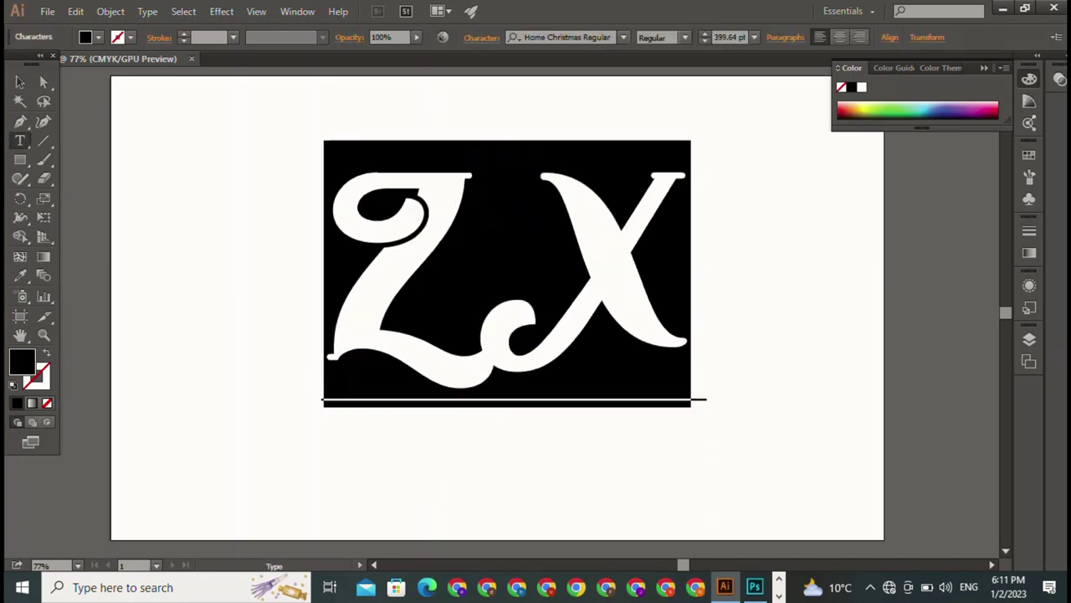
pyautogui.click(477, 267)
pyautogui.press('Right')
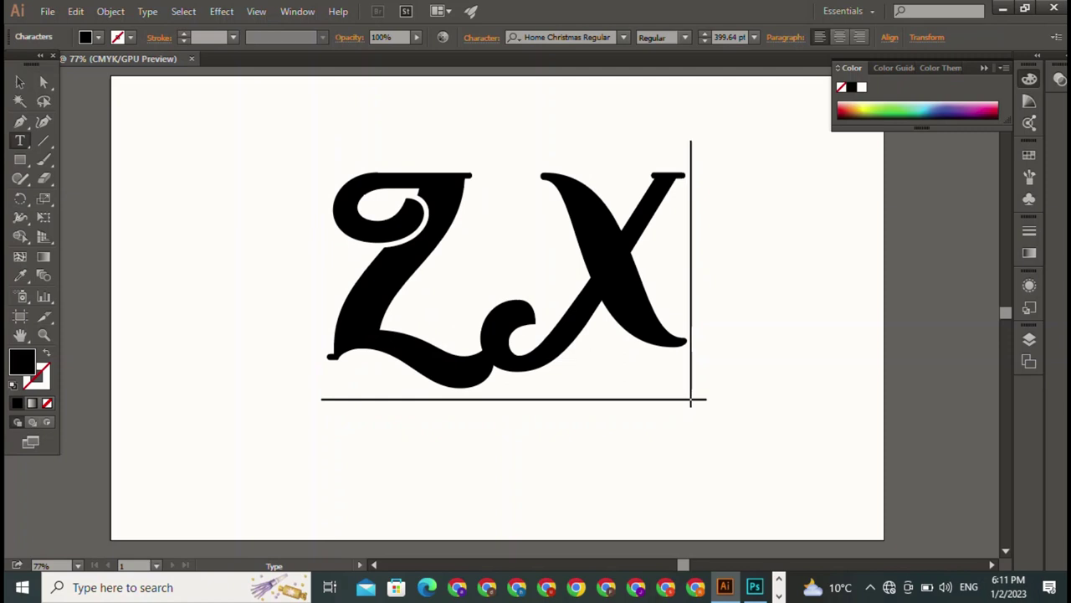
pyautogui.press('BackSpace')
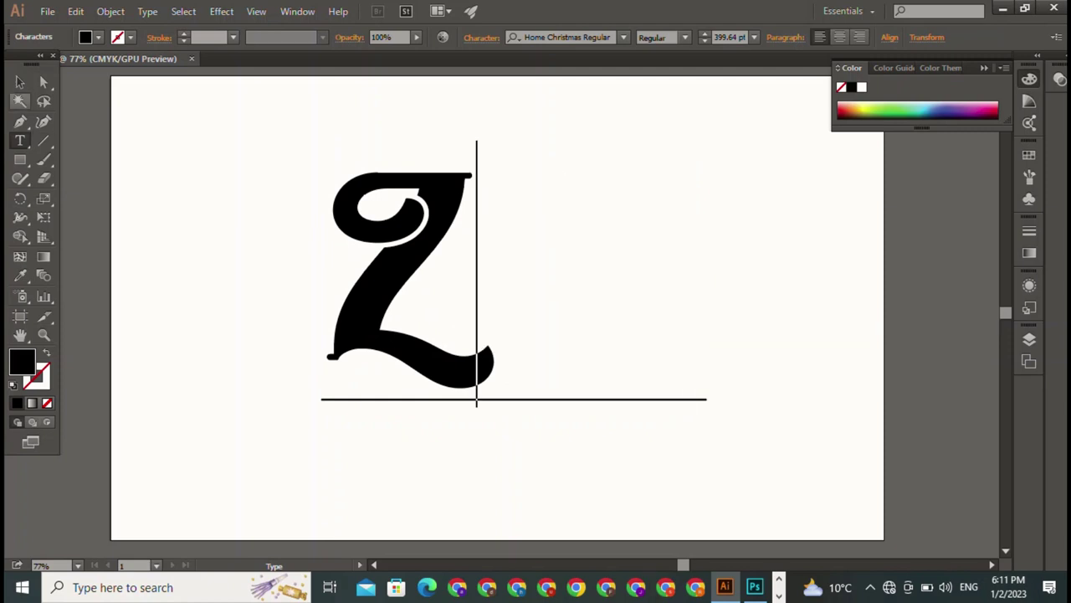
pyautogui.press('Escape')
pyautogui.hotkey('ctrl', 'shift', 'a')
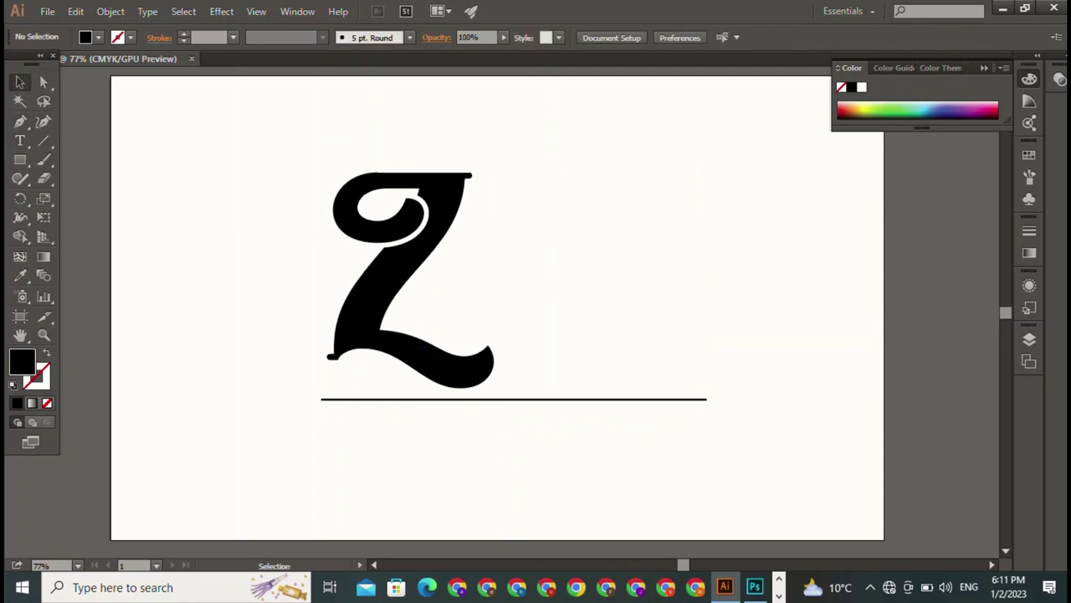
# - Create a new point-text X on the artboard
pyautogui.click(20, 140)
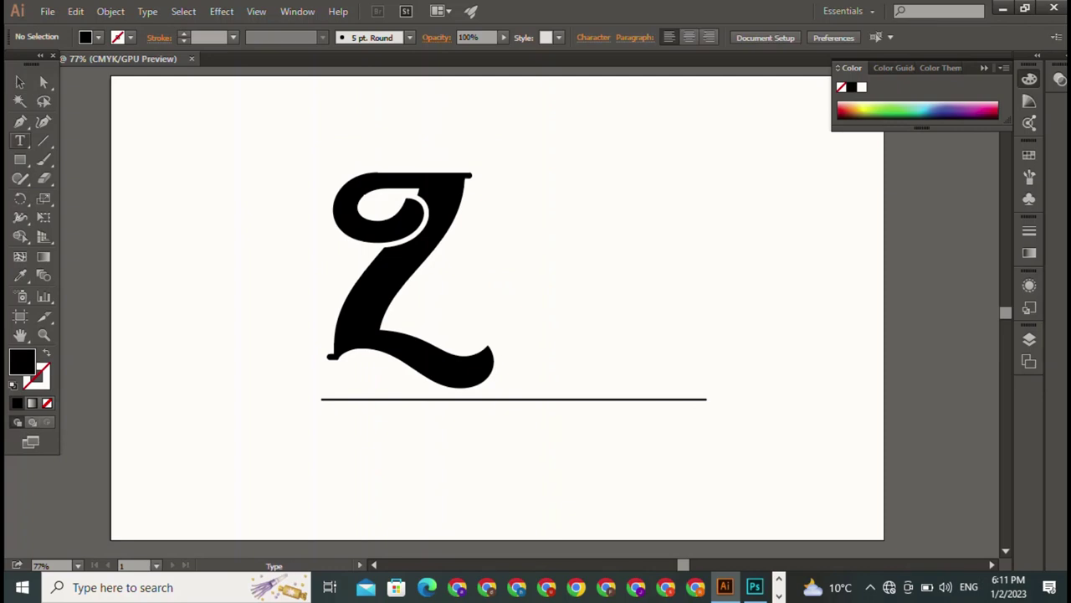
pyautogui.click(139, 96)
pyautogui.press('Escape')
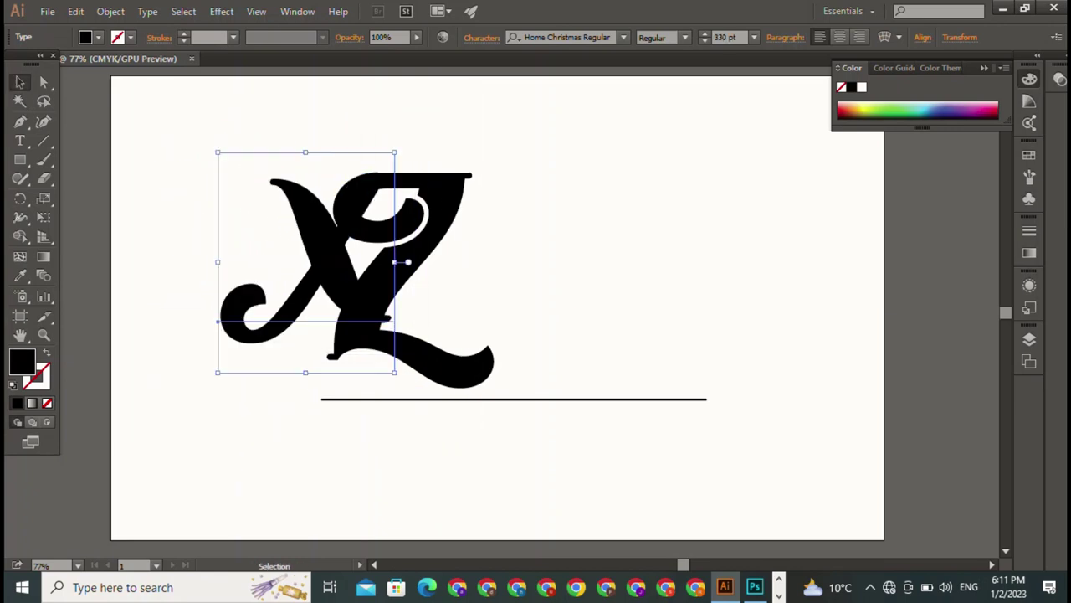
# - Place the X right of the Z, enlarge it proportionally to 445.08 pt, and nudge the Z down
pyautogui.moveTo(318, 268); pyautogui.dragTo(593, 326)
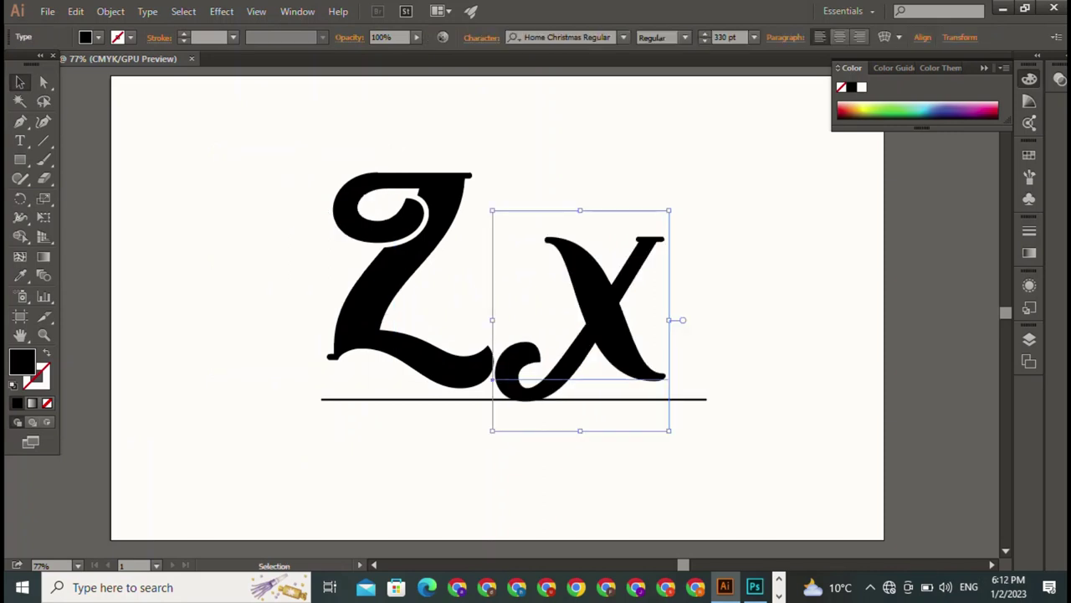
pyautogui.press('shift')
pyautogui.moveTo(668, 211); pyautogui.dragTo(722, 131)
pyautogui.click(401, 468)
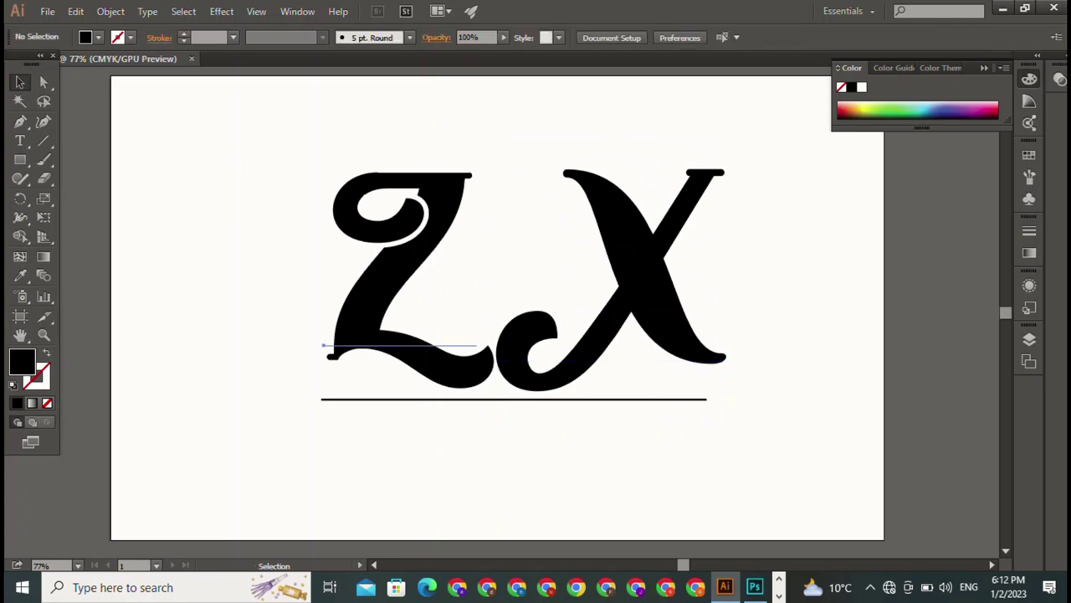
pyautogui.moveTo(393, 276); pyautogui.dragTo(393, 287)
# - Slide the X over the Z's lower curve and resize it to 342.65 pt
pyautogui.moveTo(636, 251); pyautogui.dragTo(563, 223)
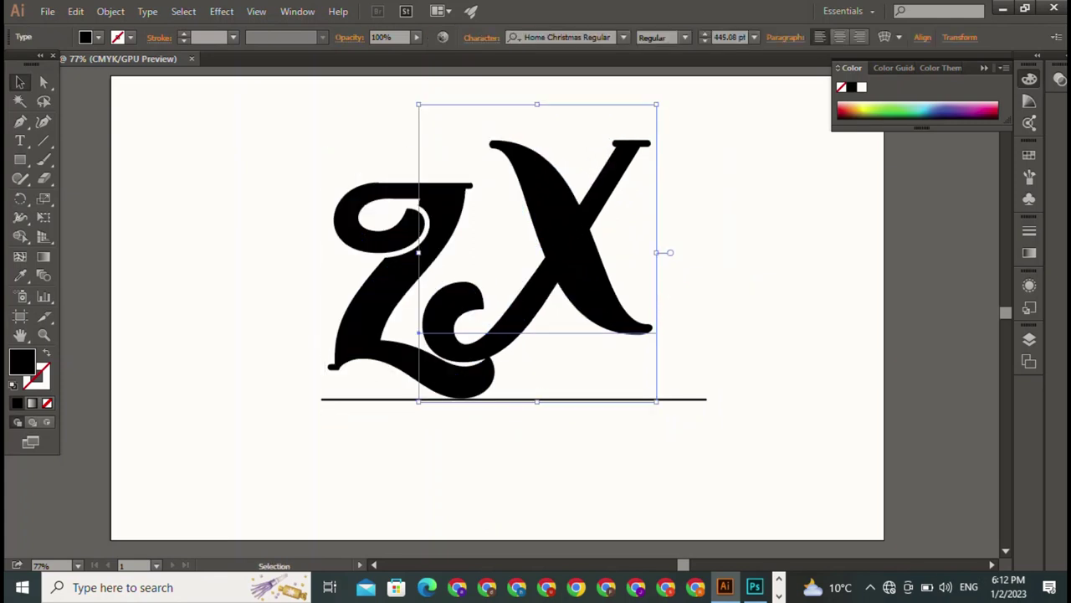
pyautogui.moveTo(656, 104); pyautogui.dragTo(607, 187)
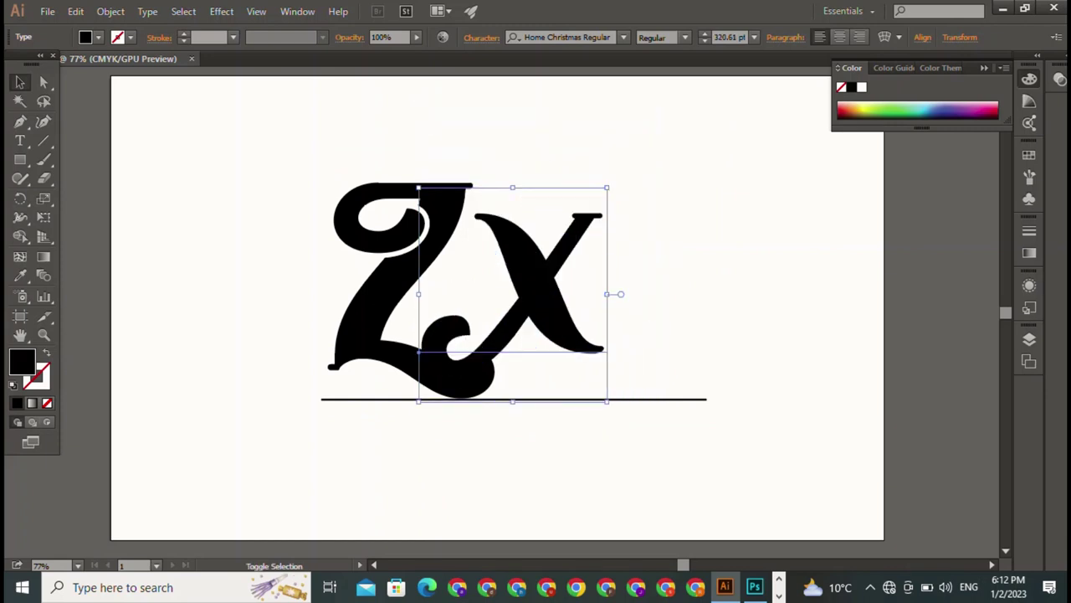
pyautogui.moveTo(544, 276); pyautogui.dragTo(552, 267)
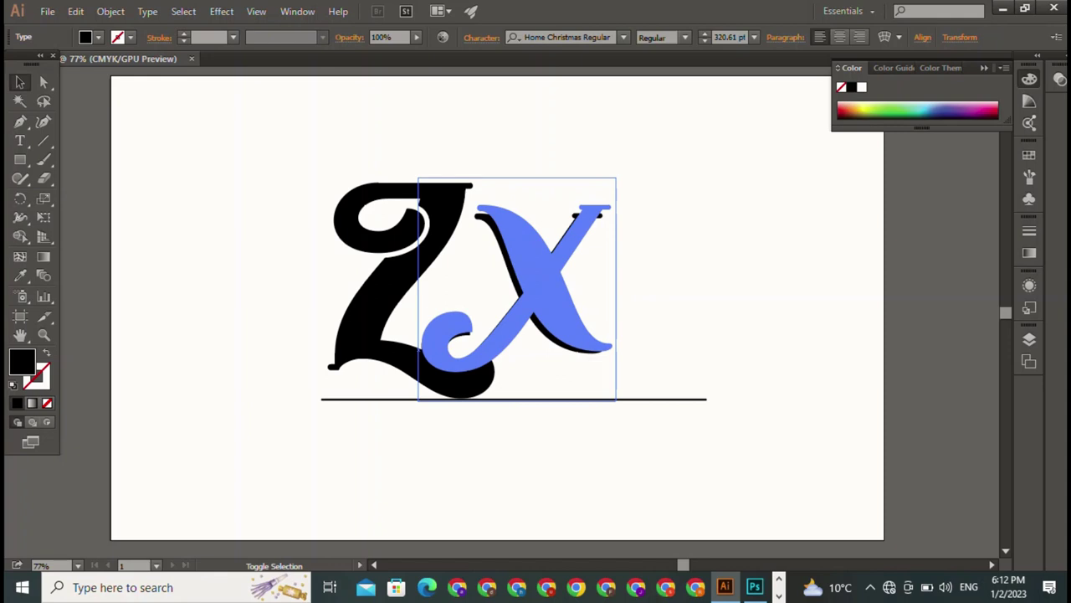
pyautogui.moveTo(616, 178)
pyautogui.mouseDown()
pyautogui.moveTo(610, 184)
pyautogui.moveTo(633, 157)
pyautogui.mouseUp()
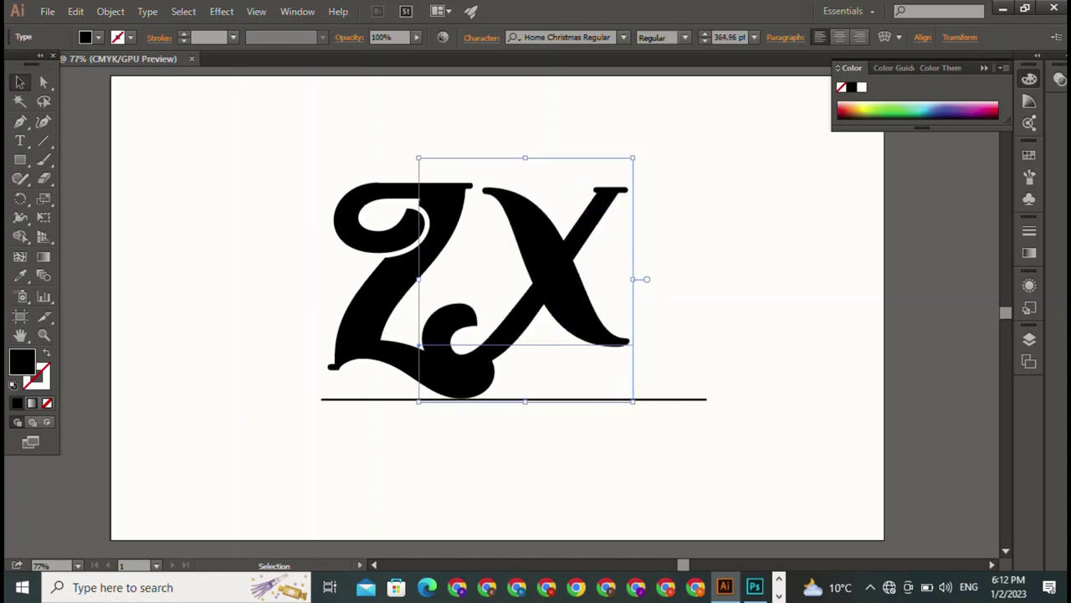
pyautogui.keyDown('shift'); pyautogui.click(553, 268); pyautogui.keyUp('shift')
pyautogui.keyDown('shift'); pyautogui.click(552, 268); pyautogui.keyUp('shift')
pyautogui.moveTo(632, 157); pyautogui.dragTo(620, 172)
pyautogui.hotkey('ctrl', 'shift', 'a')
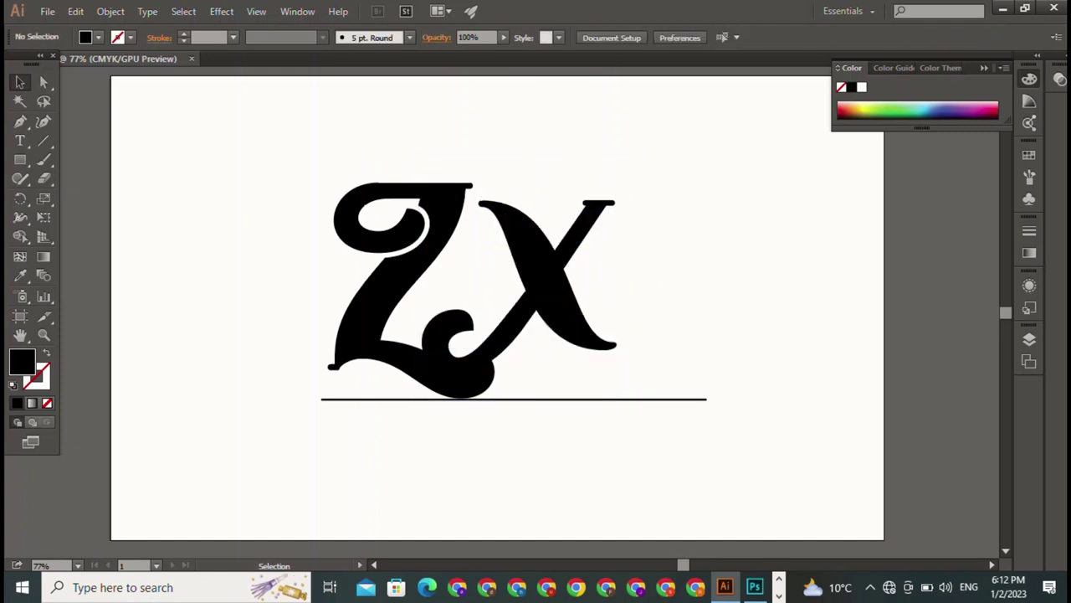
# - Center the Z and X pair over the underline, then adjust the X slightly
pyautogui.moveTo(435, 276); pyautogui.dragTo(498, 279)
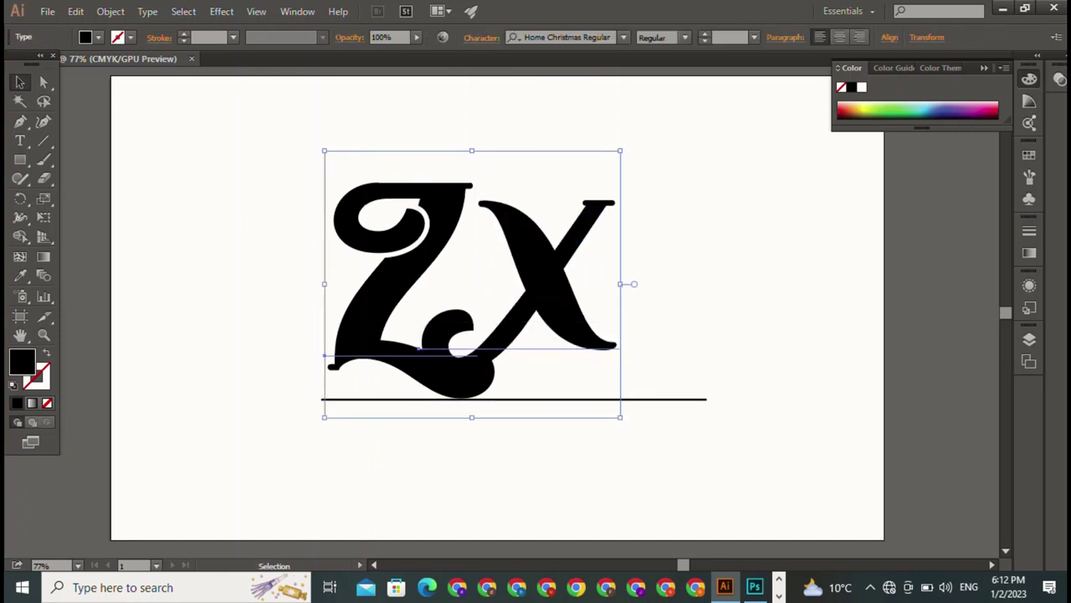
pyautogui.hotkey('ctrl', 'shift', 'a')
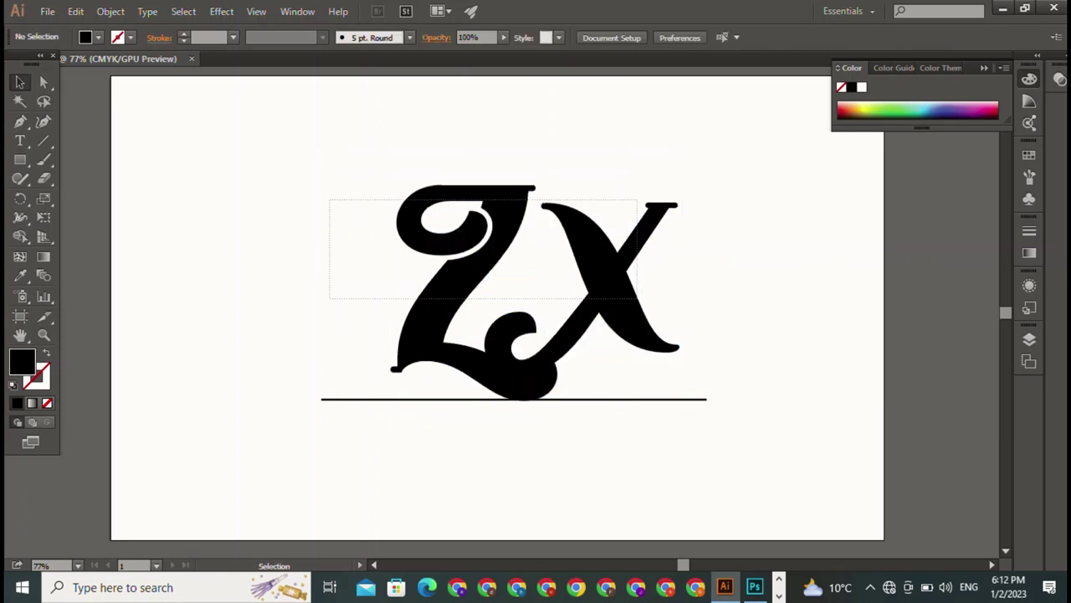
pyautogui.moveTo(358, 199); pyautogui.dragTo(410, 300)
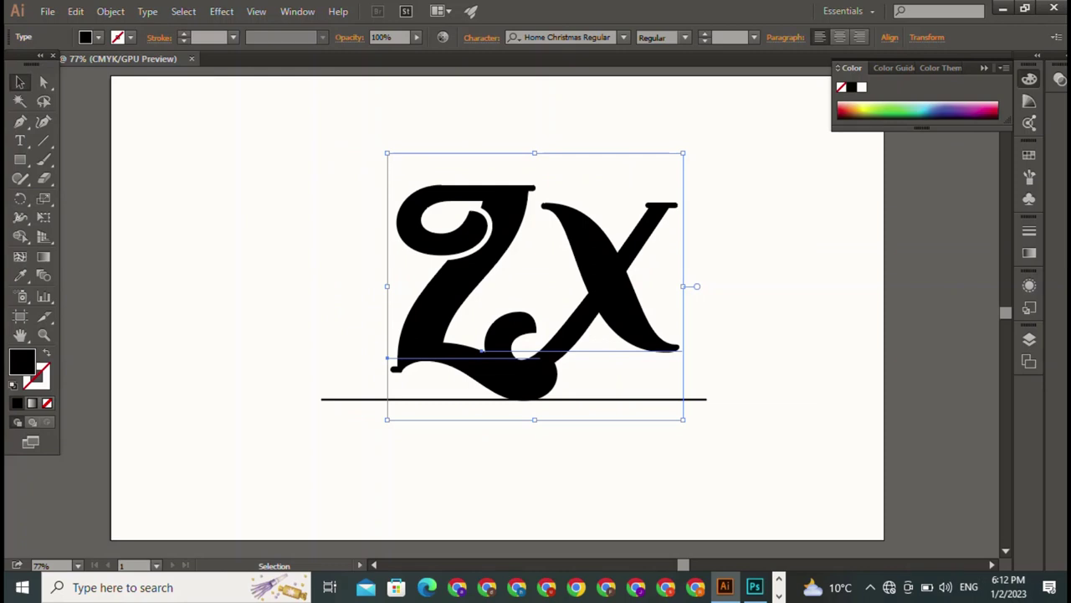
pyautogui.moveTo(502, 276); pyautogui.dragTo(489, 276)
pyautogui.hotkey('ctrl', 'shift', 'a')
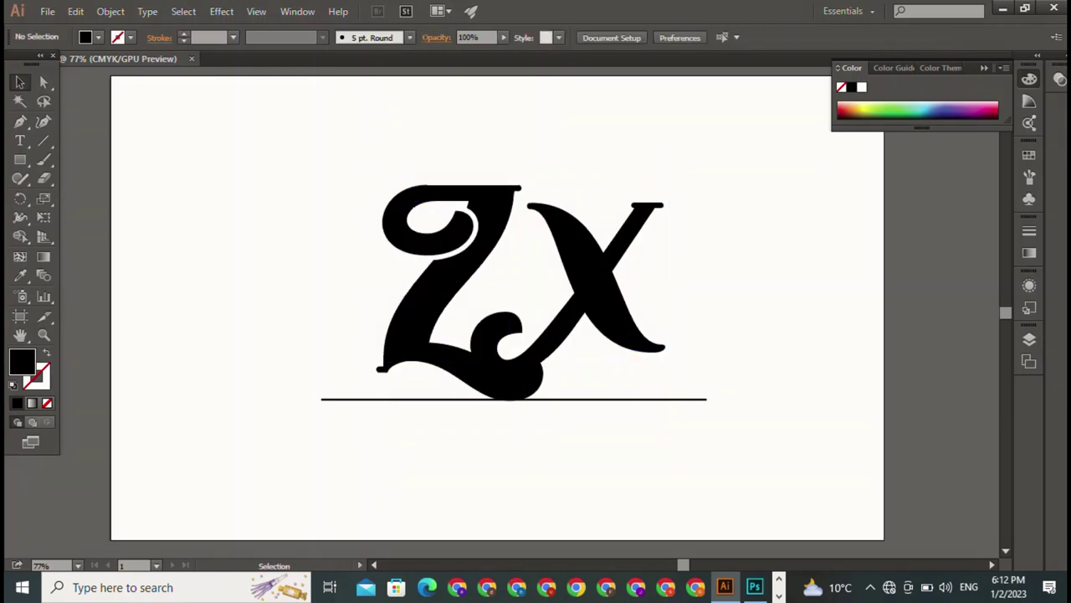
pyautogui.moveTo(599, 276); pyautogui.dragTo(599, 275)
# - Lower the underline a few points and drop the X further into the Z's curl
pyautogui.keyDown('shift'); pyautogui.click(502, 399); pyautogui.keyUp('shift')
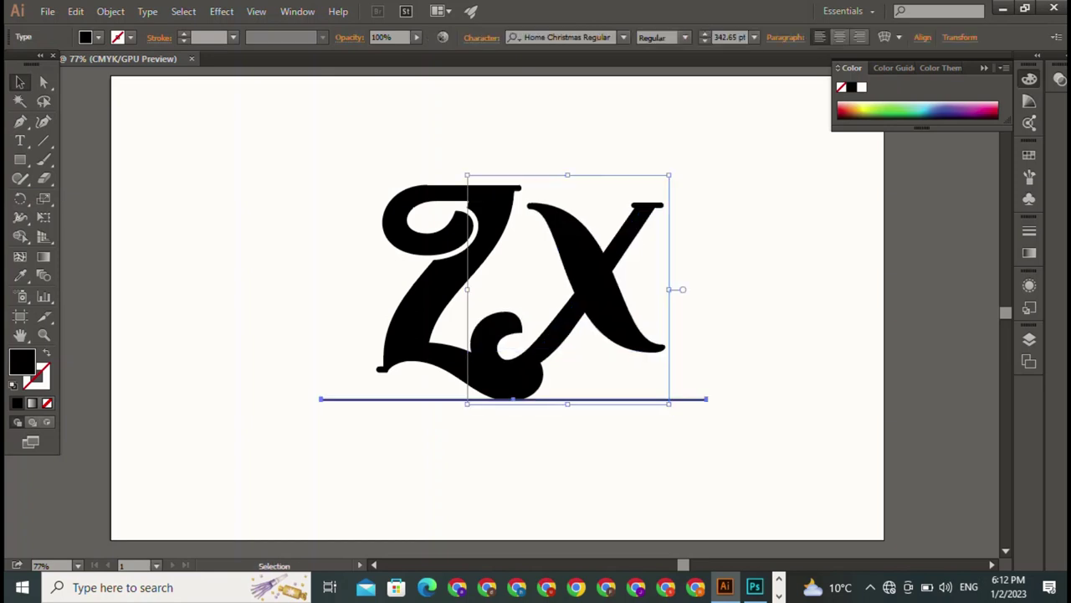
pyautogui.moveTo(502, 399); pyautogui.dragTo(502, 404)
pyautogui.hotkey('ctrl', 'shift', 'a')
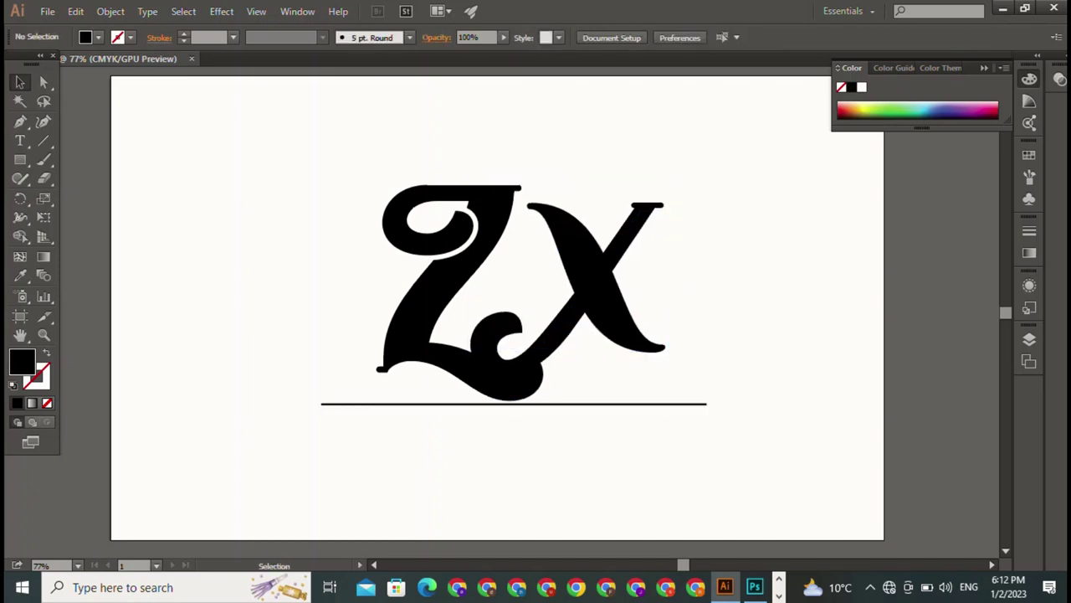
pyautogui.moveTo(598, 276)
pyautogui.mouseDown()
pyautogui.moveTo(602, 302)
pyautogui.moveTo(595, 289)
pyautogui.mouseUp()
pyautogui.hotkey('ctrl', 'shift', 'a')
pyautogui.hotkey('ctrl', 'shift', 'a')
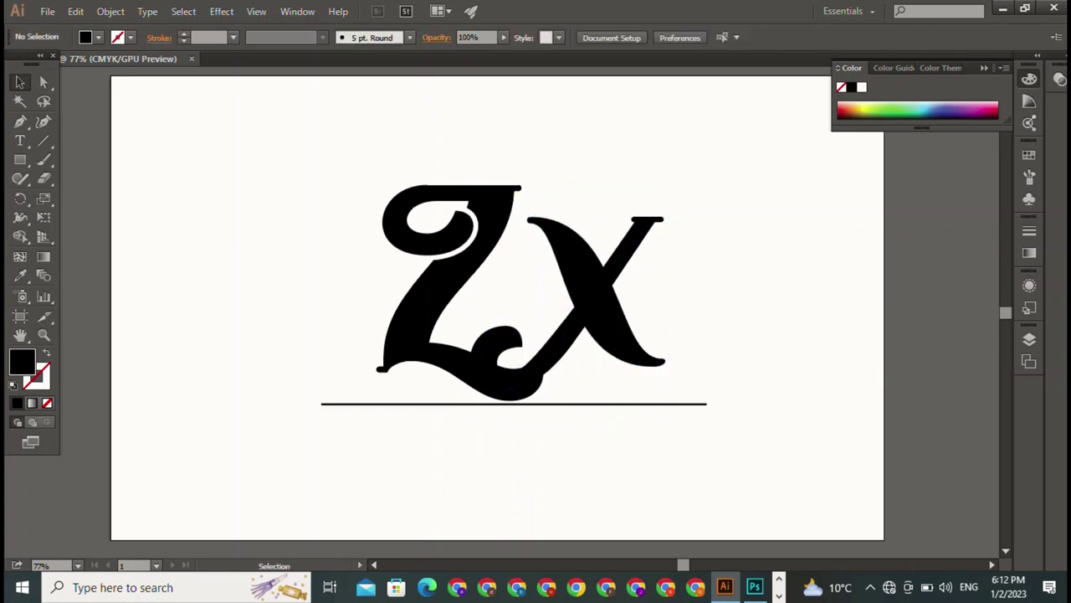